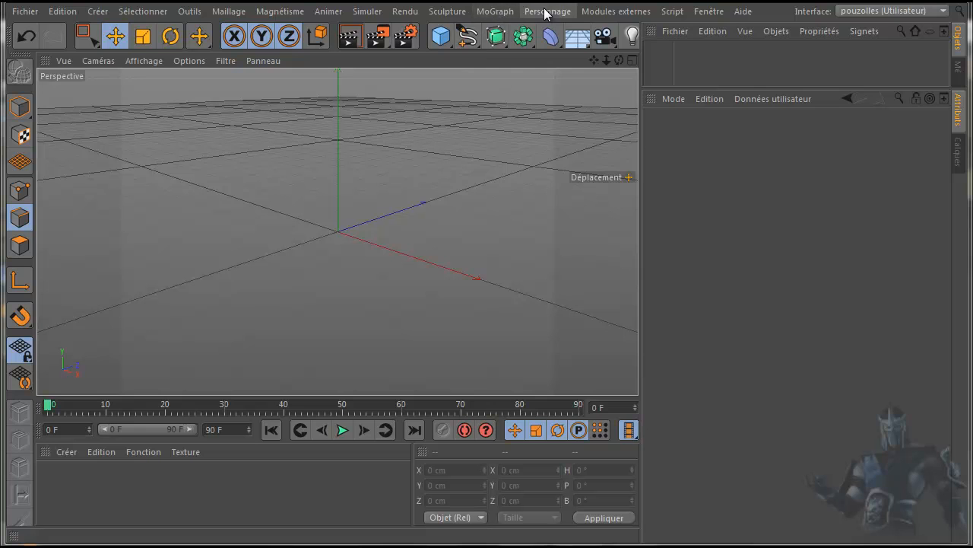
Add a MoTexte object to the empty scene and give the object list more room above the attributes
left_click(491, 14)
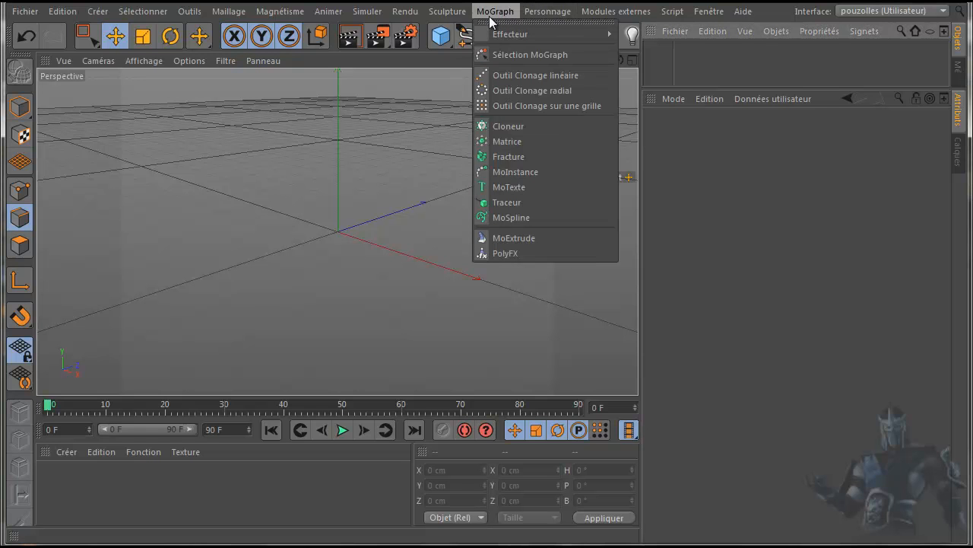
left_click(509, 187)
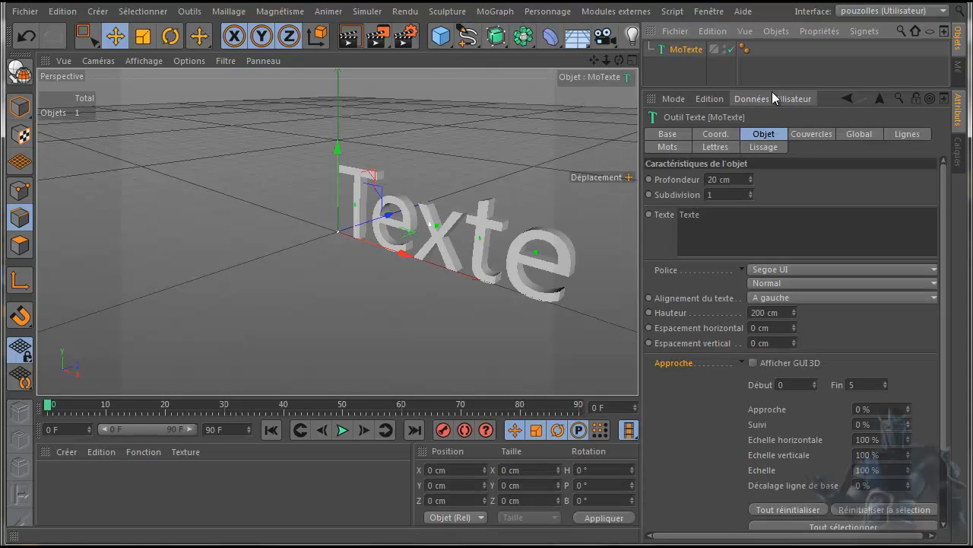
left_click_drag(783, 91, 767, 256)
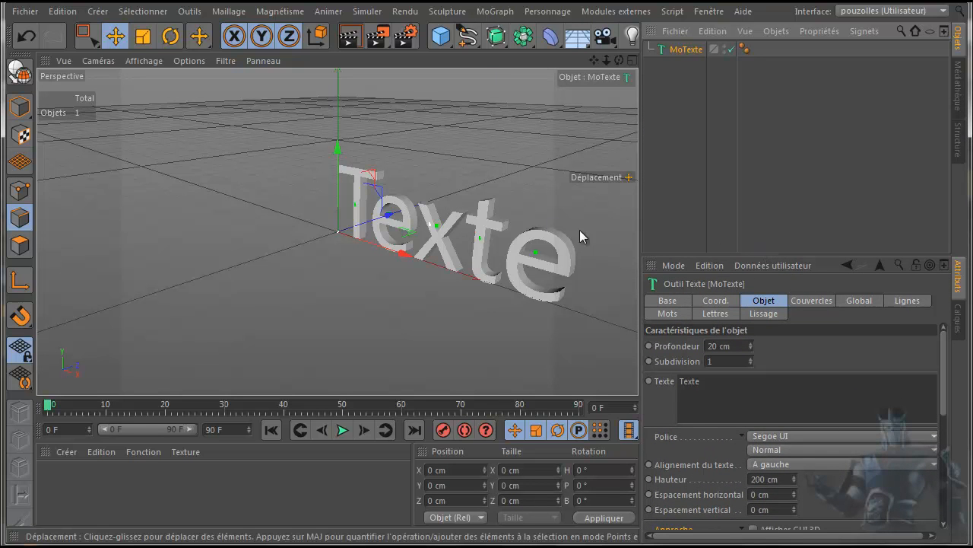
Set the MoTexte height (Hauteur) to 210 cm
left_click(794, 476)
left_click(794, 476)
left_click(794, 476)
left_click(794, 476)
left_click(794, 476)
left_click(794, 475)
left_click(794, 475)
left_click(794, 475)
left_click(794, 476)
left_click(794, 476)
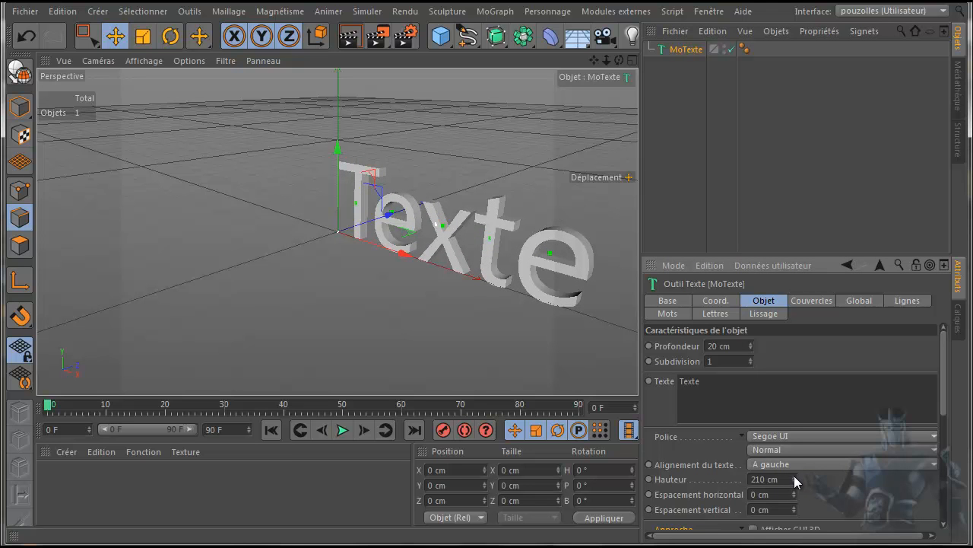
Set the text's horizontal spacing to 3 cm and its depth (Profondeur) to 42 cm
left_click(795, 493)
left_click(795, 492)
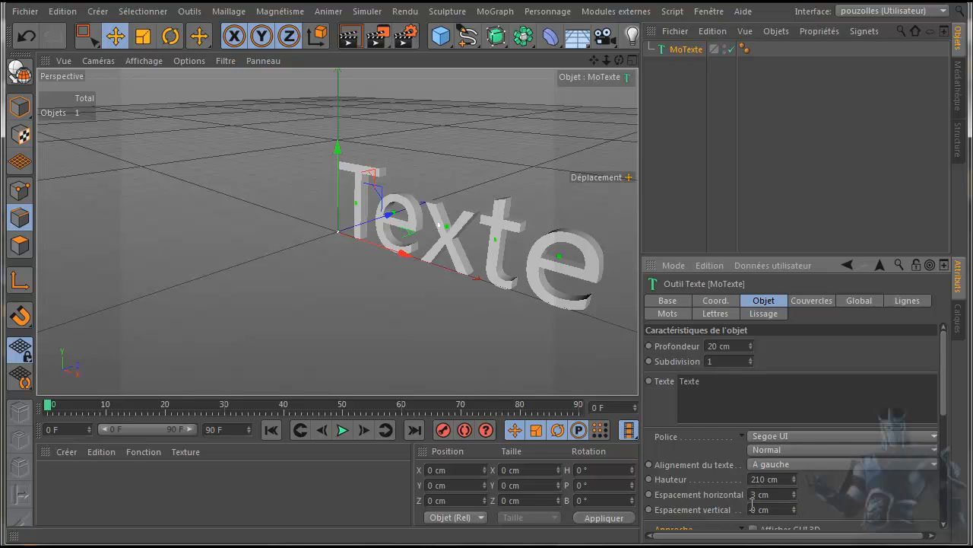
left_click(750, 344)
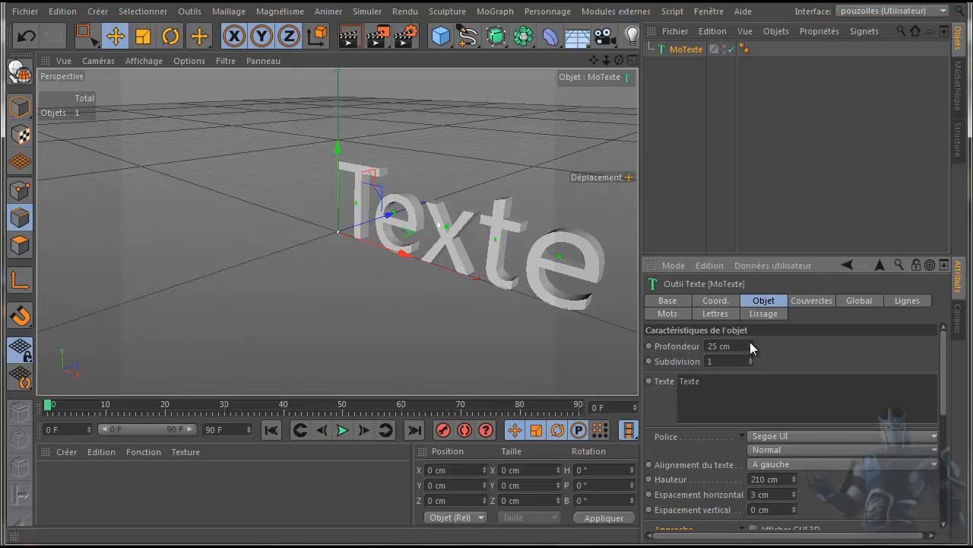
left_click_drag(751, 341, 773, 332)
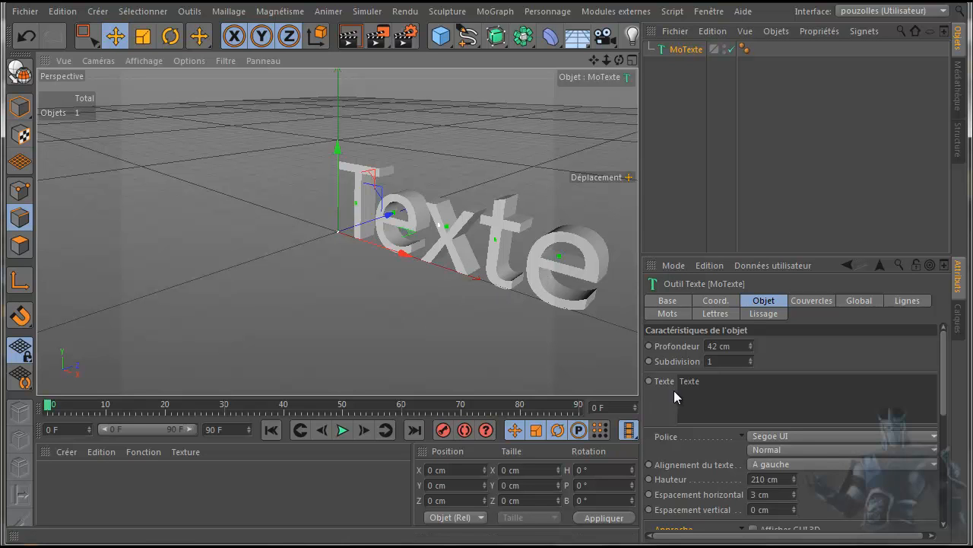
Replace the default wording of the text object with "pouzolles"
left_click_drag(712, 380, 634, 376)
type("p")
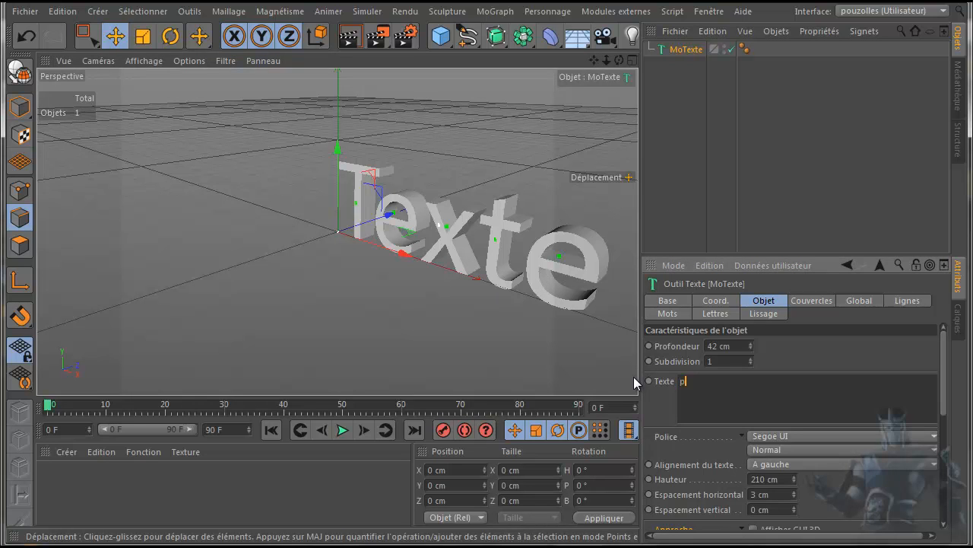
type("ouzolles")
left_click(823, 349)
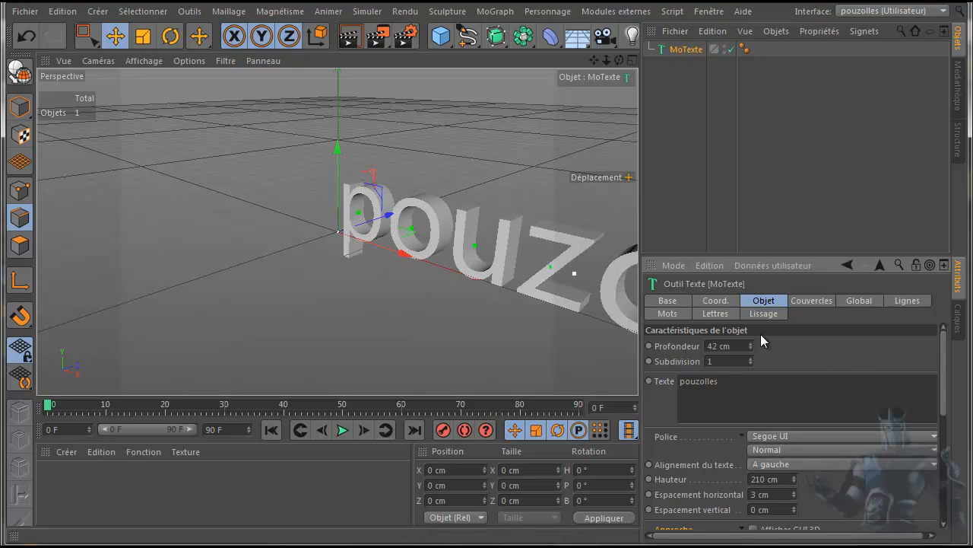
Convert the MoTexte object into editable geometry and switch to model mode
left_click_drag(591, 56, 487, 303)
left_click_drag(618, 60, 486, 299)
scroll(554, 103, "down", 3)
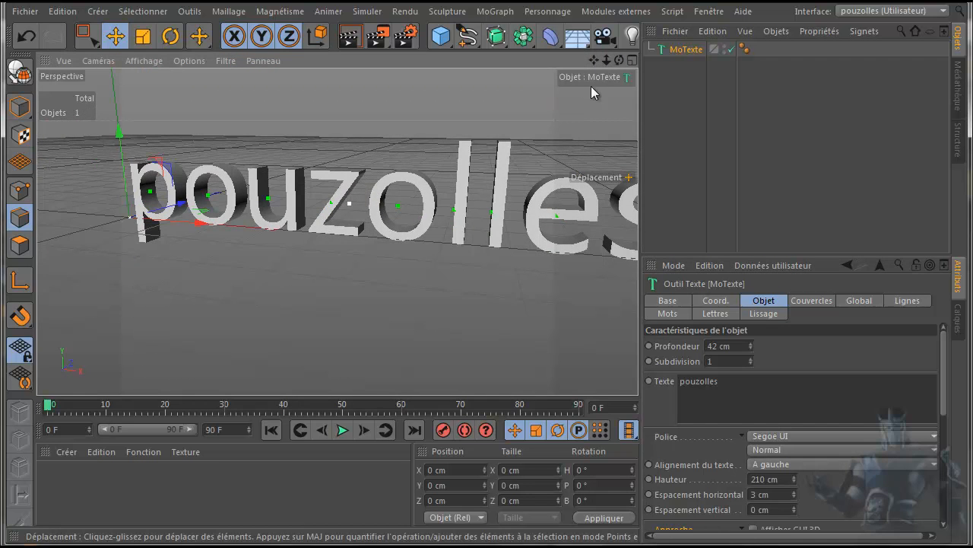
left_click_drag(594, 60, 487, 297)
scroll(563, 115, "down", 1)
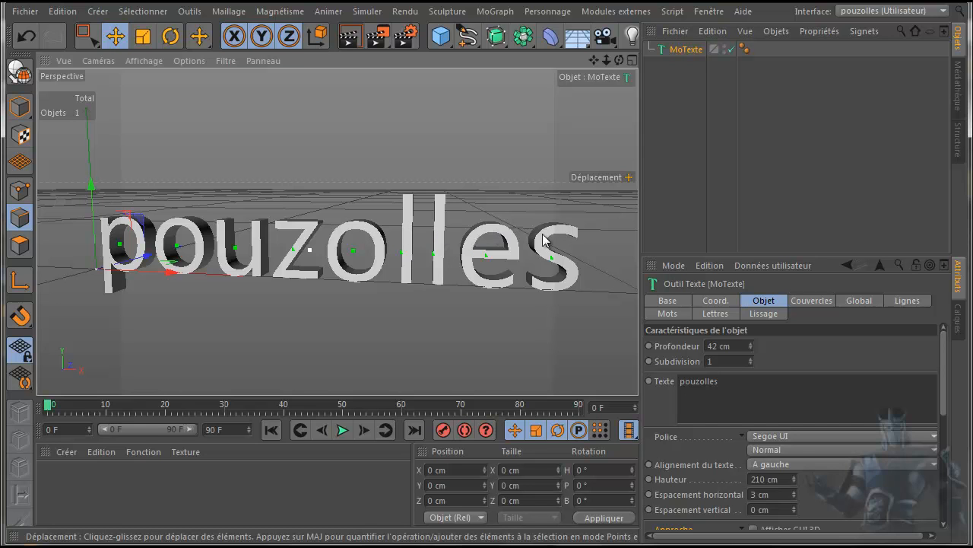
left_click(20, 71)
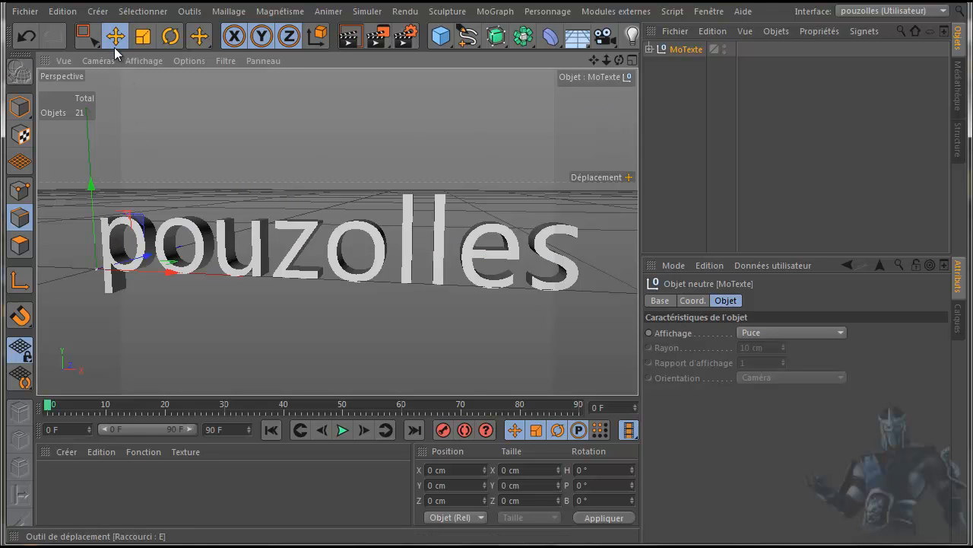
left_click(20, 107)
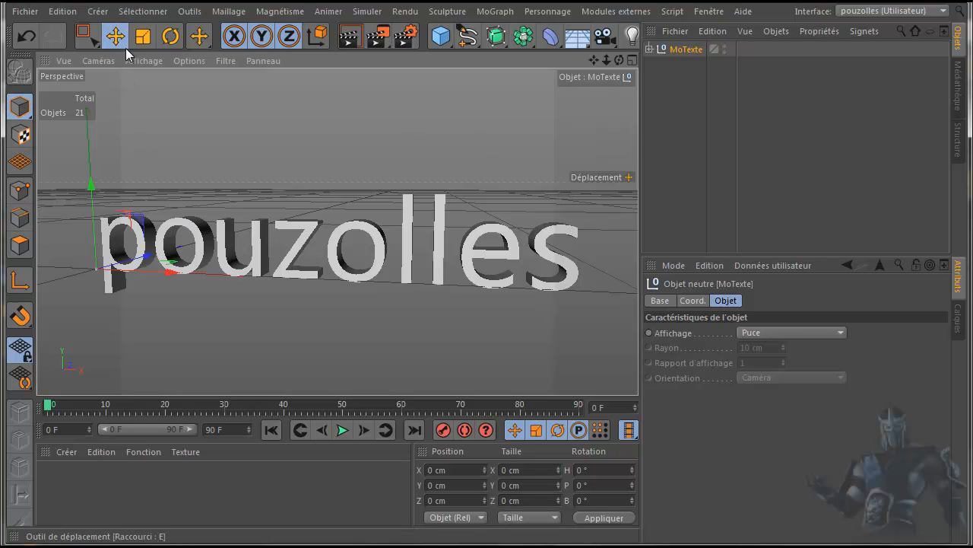
Scale down the first "o" and the "u" of the converted text individually
left_click(193, 227)
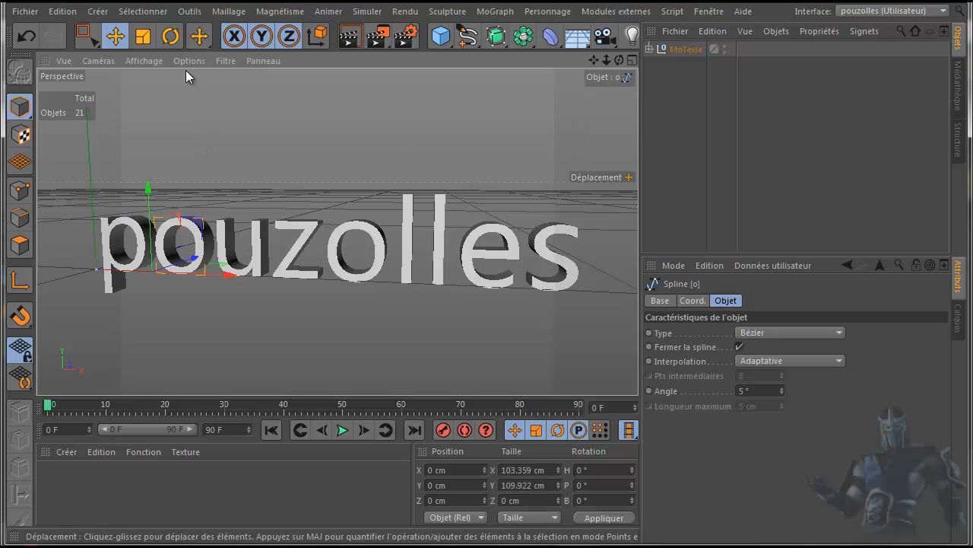
left_click(142, 35)
left_click_drag(266, 189, 48, 244)
left_click_drag(485, 298, 134, 260)
left_click(258, 229)
Move the small "u" above the small "o", and shift the remaining letters "zolles" together to close the gap
left_click(115, 36)
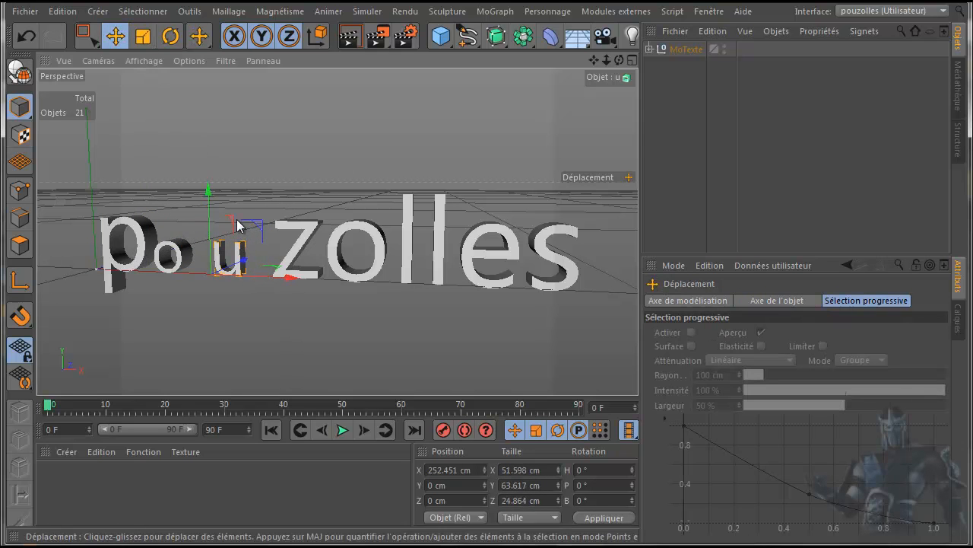
left_click_drag(259, 224, 200, 187)
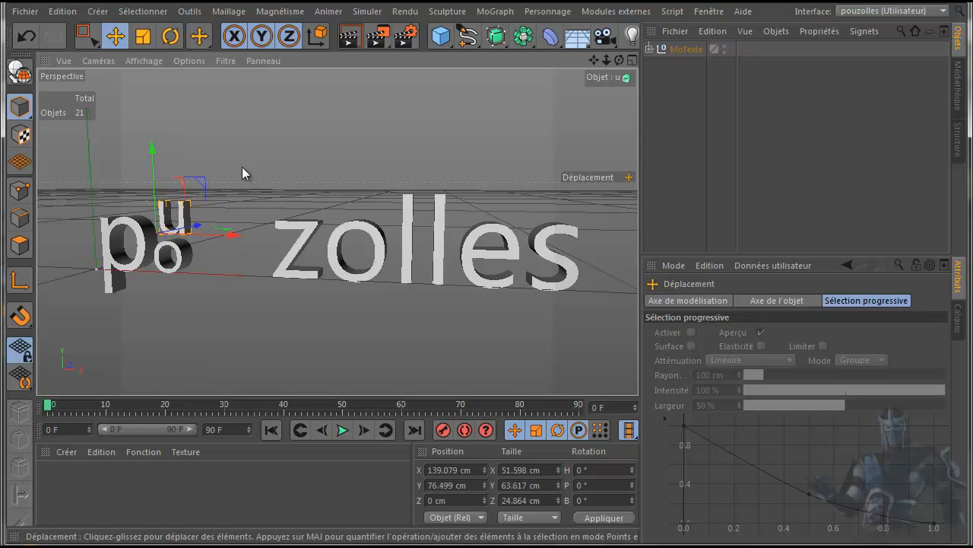
left_click(95, 39)
left_click_drag(251, 155, 592, 341)
left_click_drag(471, 287, 385, 286)
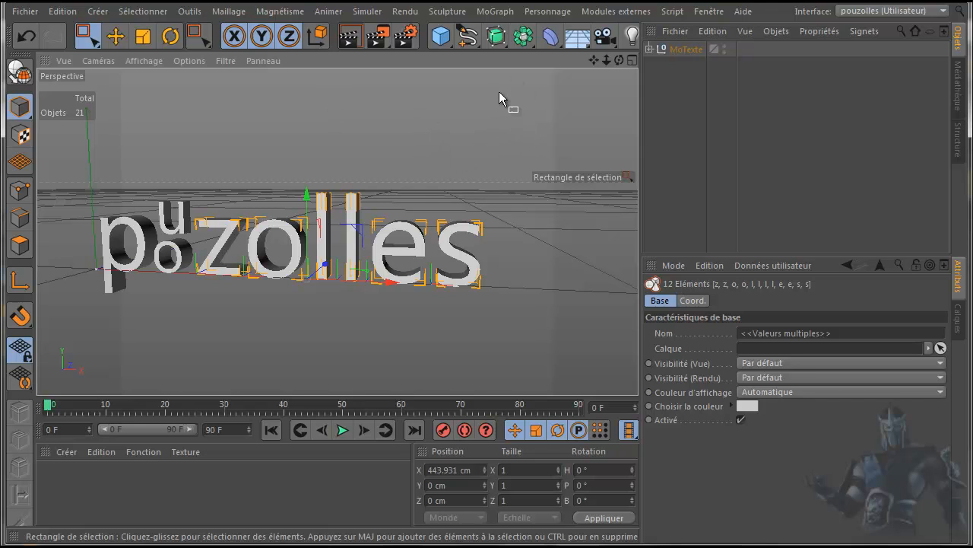
Hide the converted text in the viewport and add a second MoTexte object reading "pouzolles"
left_click(726, 47)
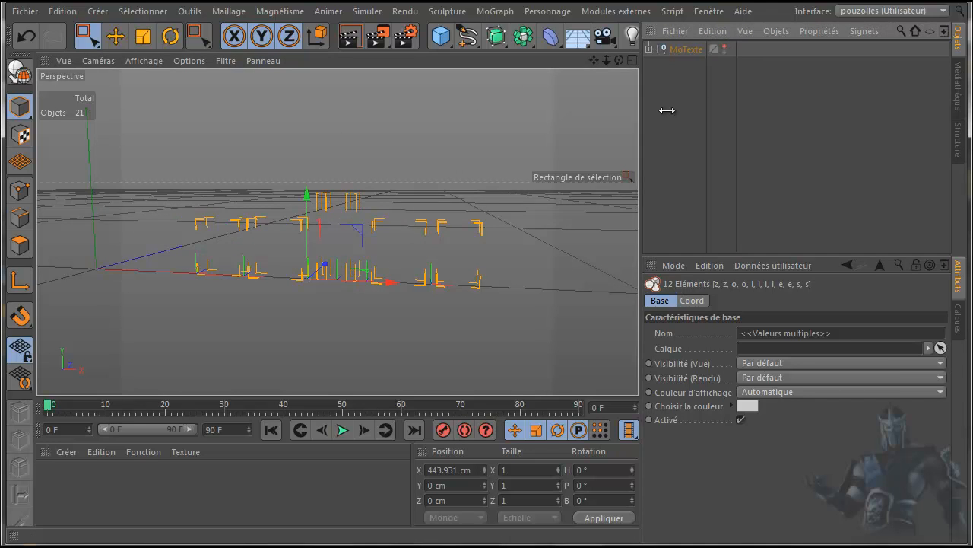
left_click(495, 12)
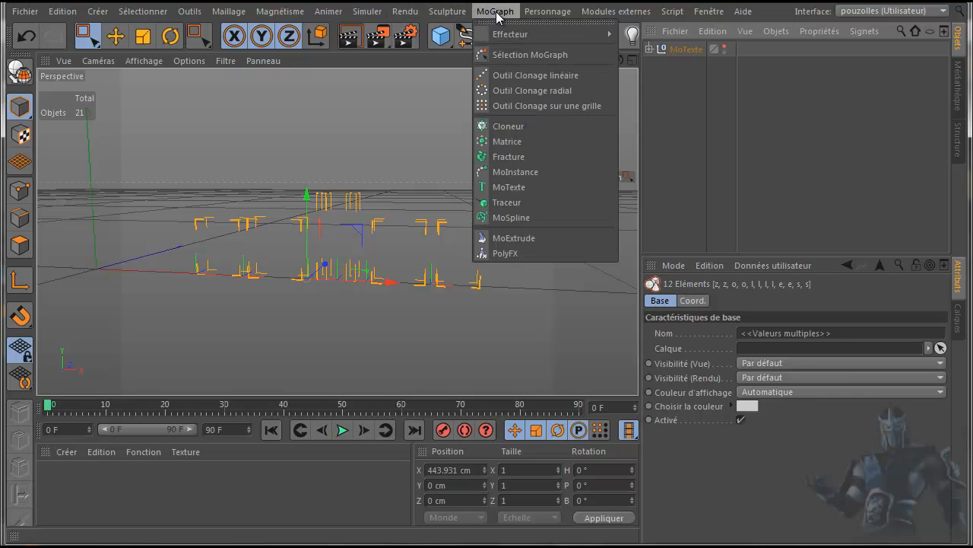
left_click(522, 186)
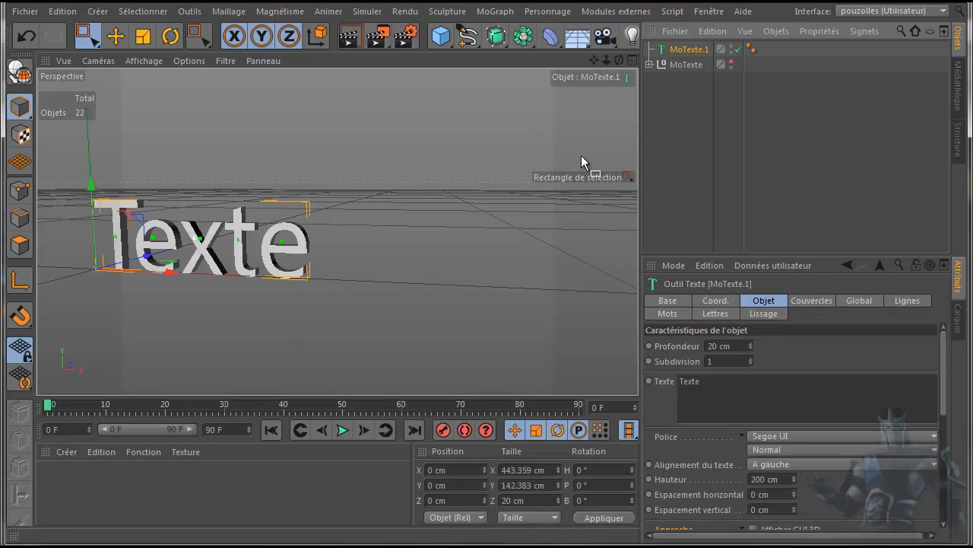
left_click(718, 373)
type("pouzolles")
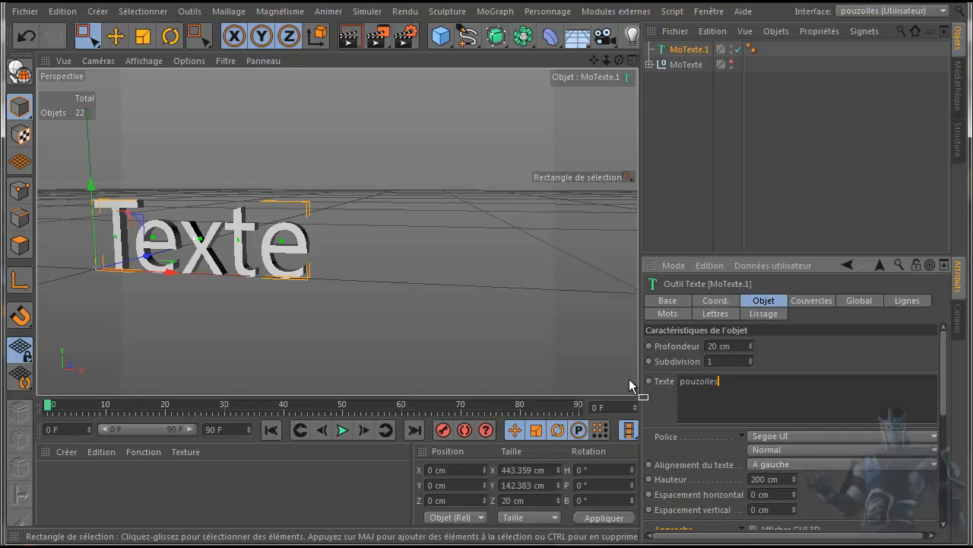
left_click(817, 346)
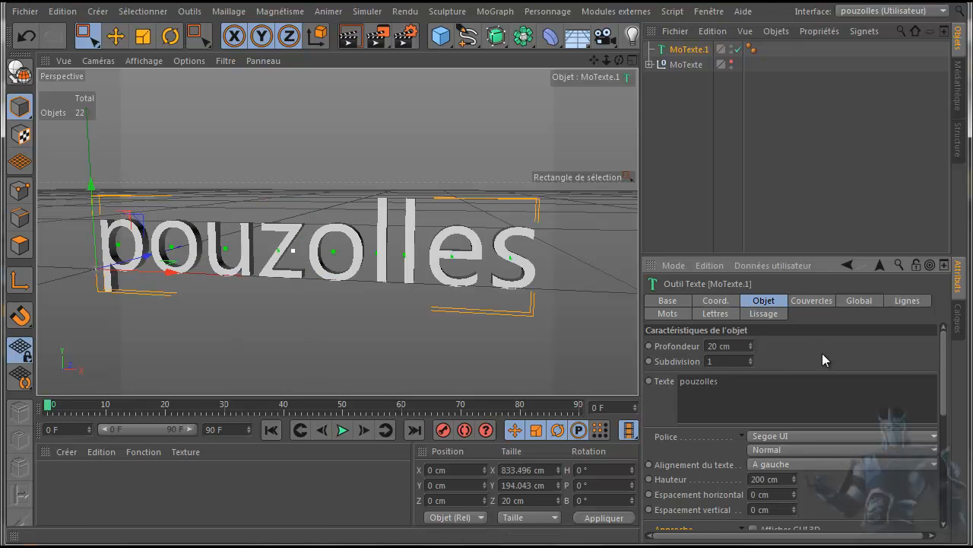
Enlarge the attributes area, expose the kerning (Approche) settings and enable Afficher GUI 3D for the new text
left_click_drag(793, 255, 804, 136)
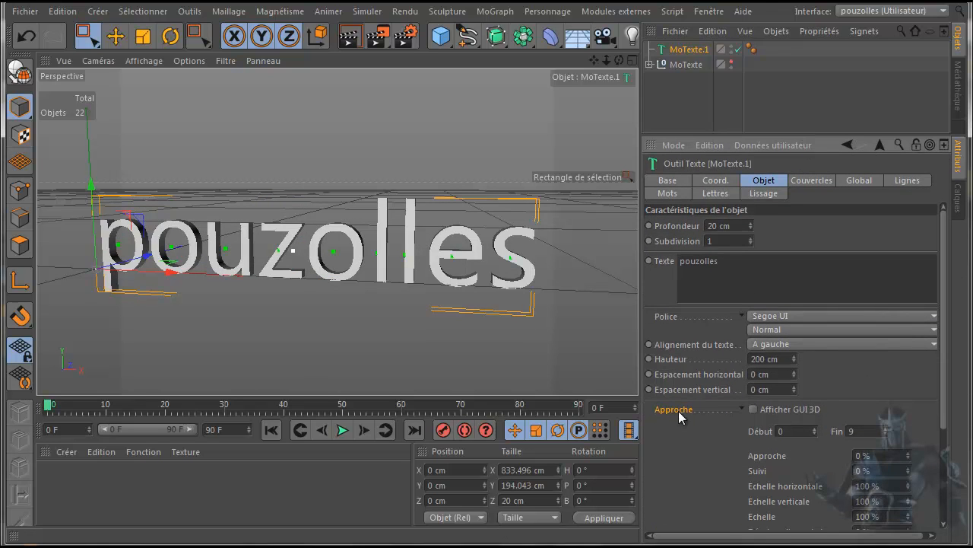
left_click(741, 408)
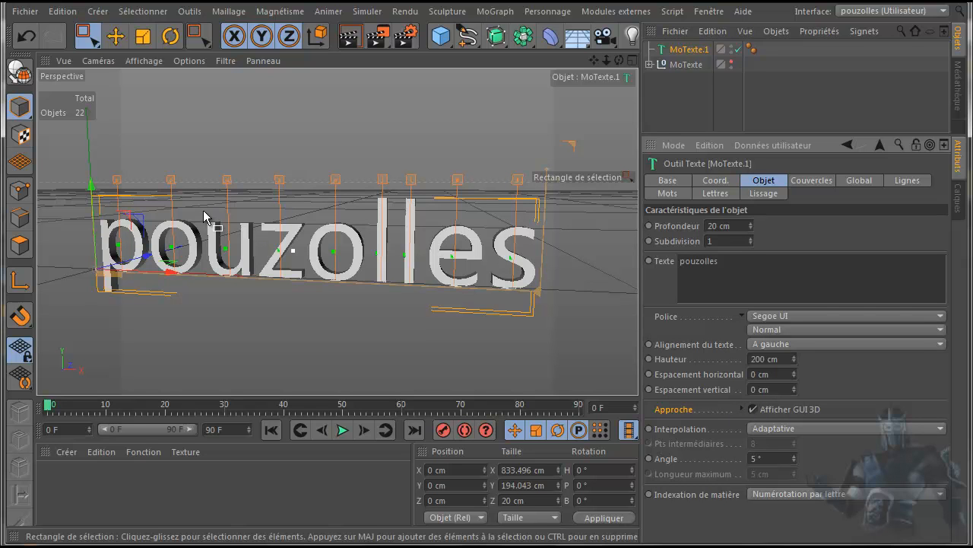
scroll(171, 232, "up", 1)
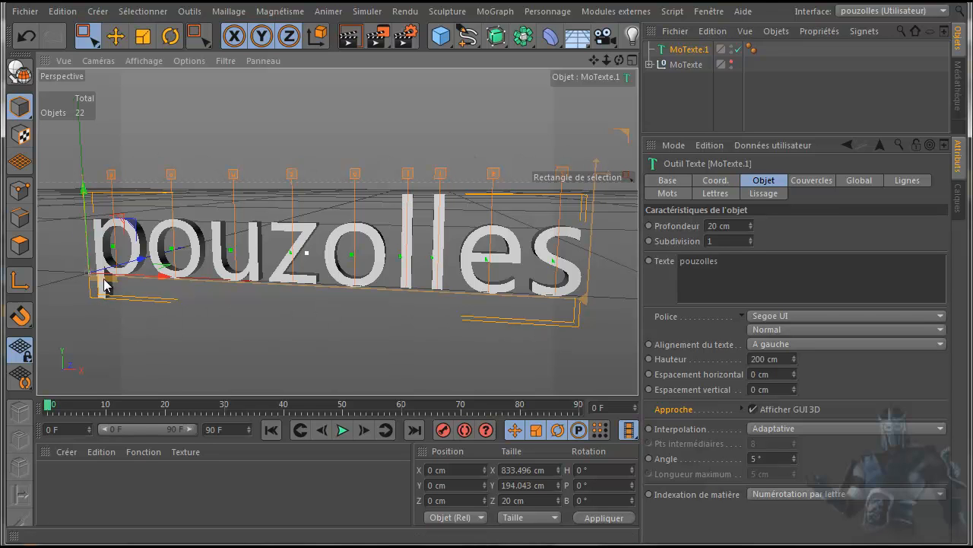
Try the 3D kerning handles at the text's lower corners and the scale handle above its end, undoing each change
mouse_move(107, 281)
left_mouse_down()
mouse_move(139, 286)
mouse_move(80, 279)
mouse_move(115, 282)
left_mouse_up()
left_click(25, 38)
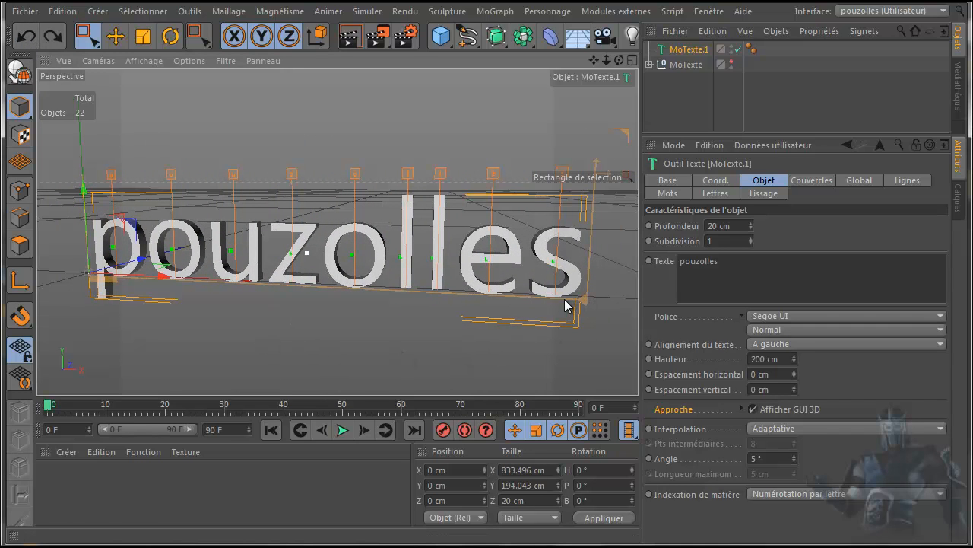
mouse_move(558, 280)
left_mouse_down()
mouse_move(566, 257)
mouse_move(562, 273)
left_mouse_up()
left_click(26, 38)
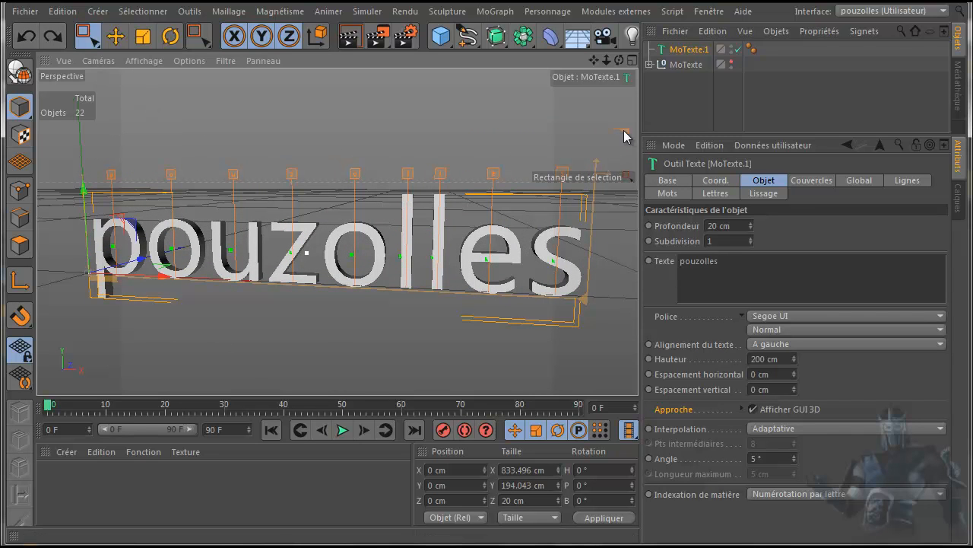
left_click_drag(625, 138, 551, 190)
left_click(27, 35)
With the Move tool, pick single letters by their 3D handles and scale the first "o" down to about 46%
key("e")
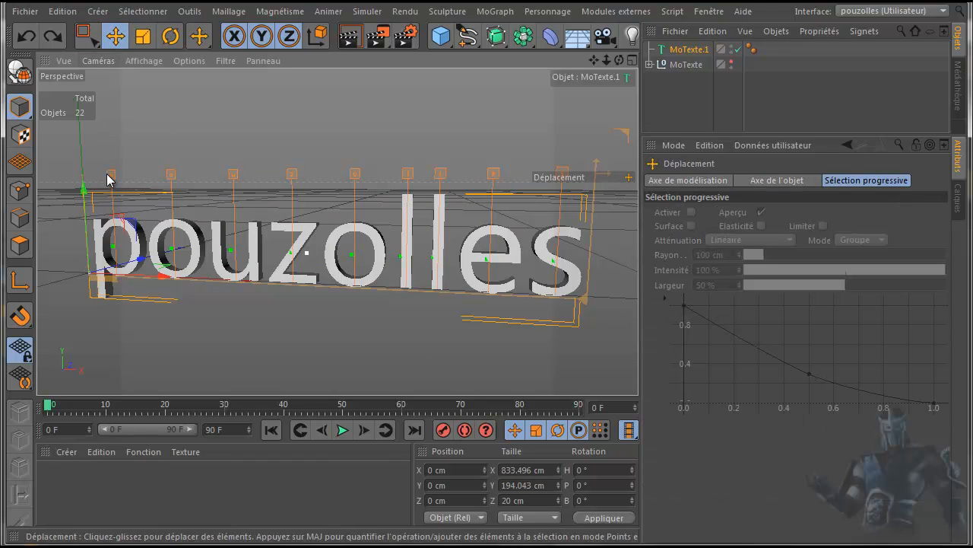
left_click(111, 178)
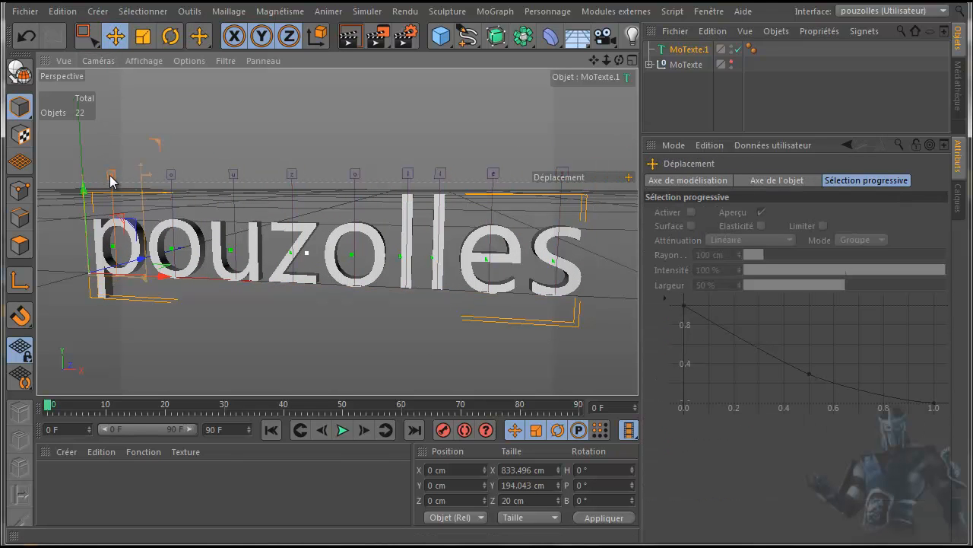
left_click(171, 175)
left_click(234, 176)
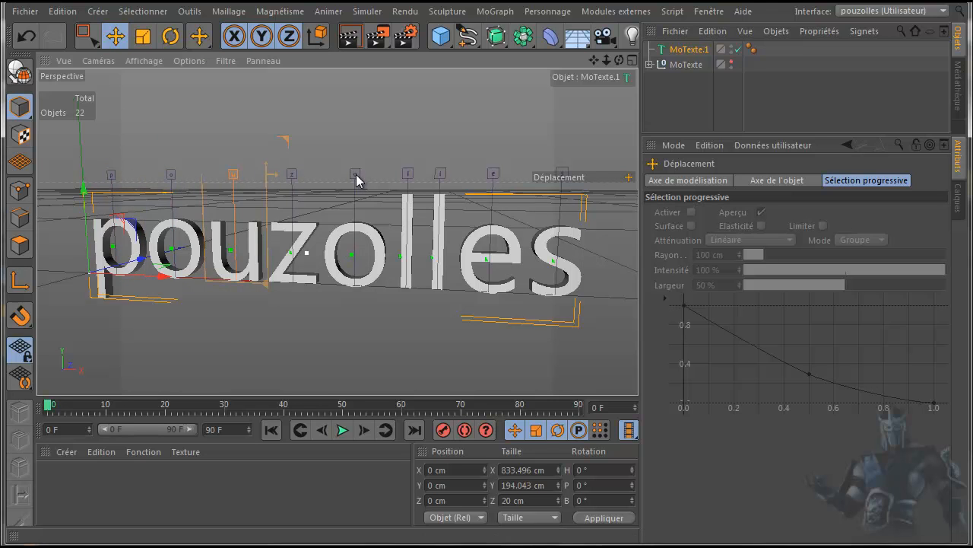
left_click(292, 174)
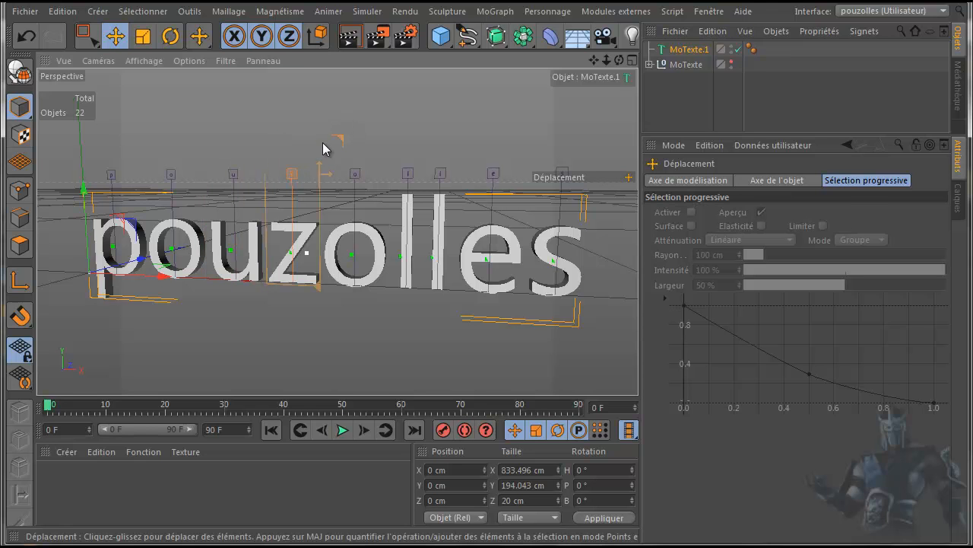
left_click(172, 175)
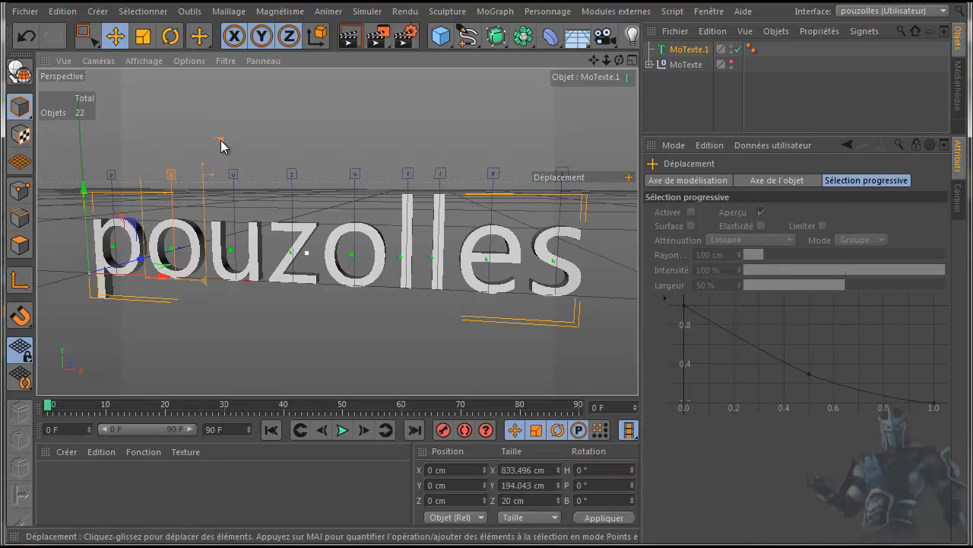
left_click_drag(217, 145, 194, 176)
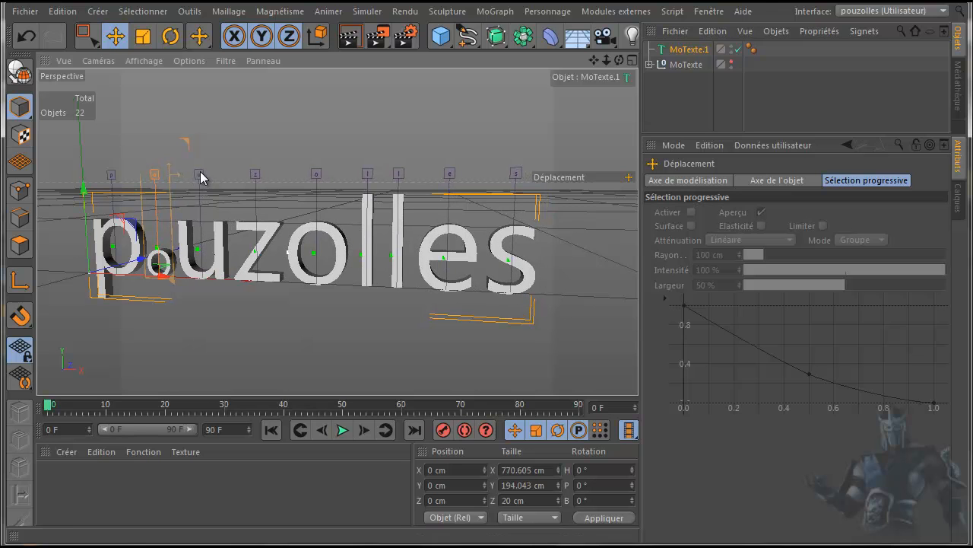
Show the detailed kerning (Approche) values of the "pouzolles" text with more room, and undo the scaling of the first "o"
left_click(690, 49)
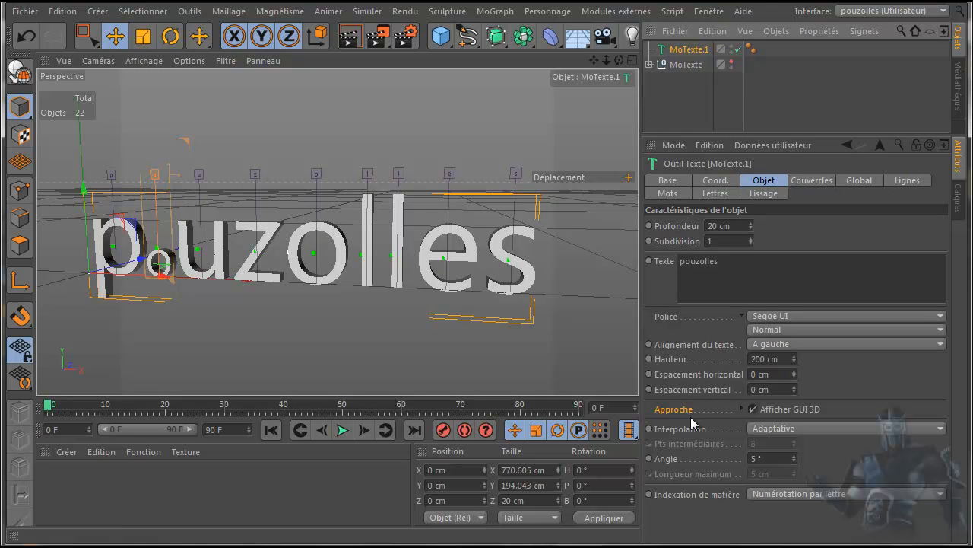
left_click(741, 408)
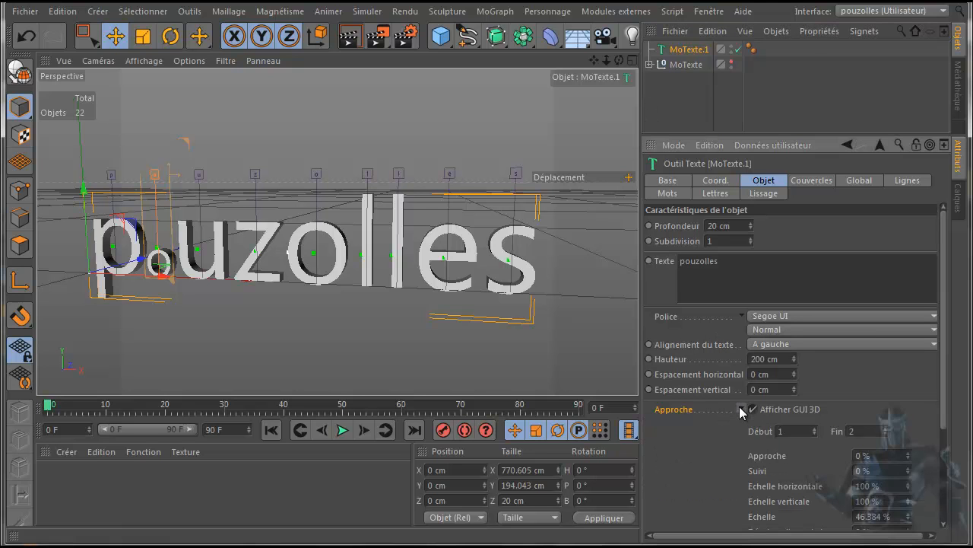
left_click_drag(819, 135, 823, 88)
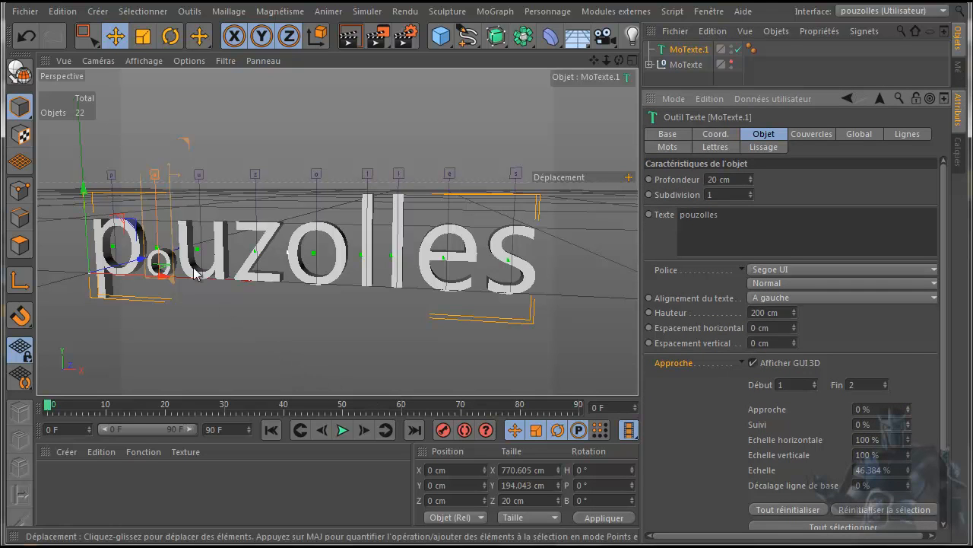
left_click(28, 36)
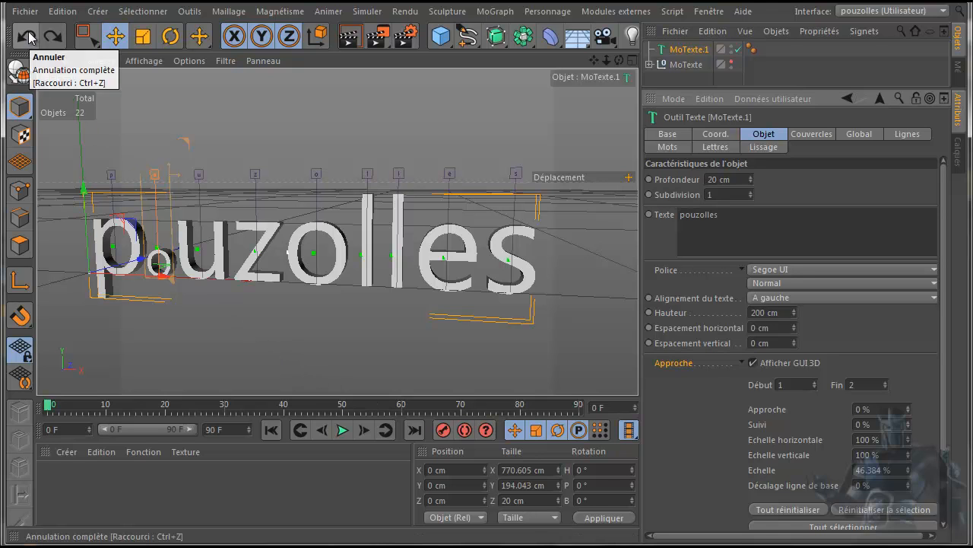
left_click(28, 36)
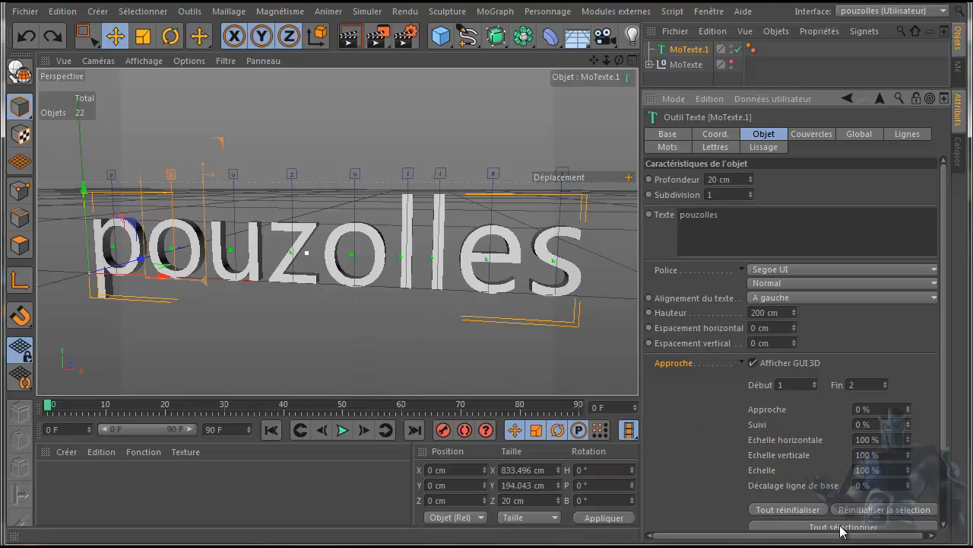
Set both Echelle horizontale and Echelle verticale of the first "o" to 50 %
double_click(887, 439)
type("50")
left_click_drag(888, 458, 851, 456)
key("0")
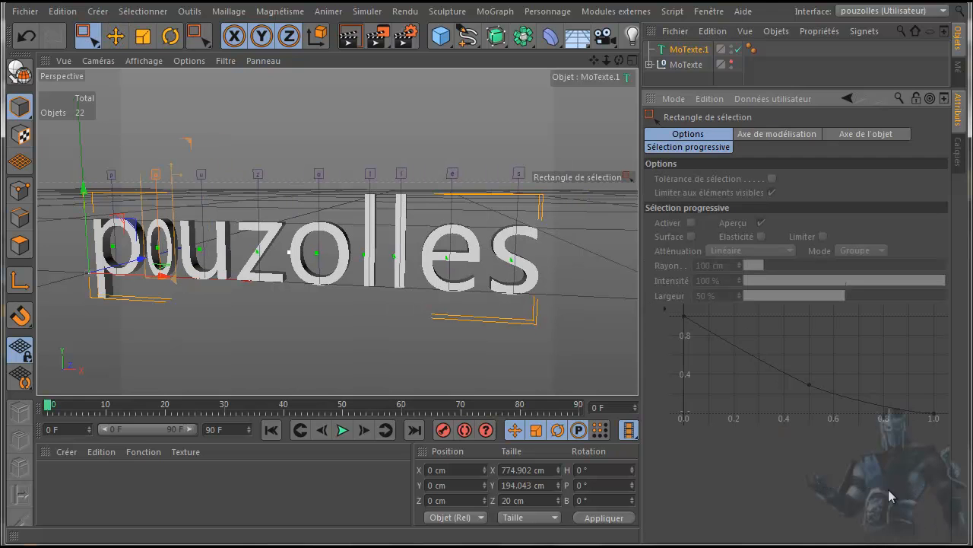
left_click(685, 49)
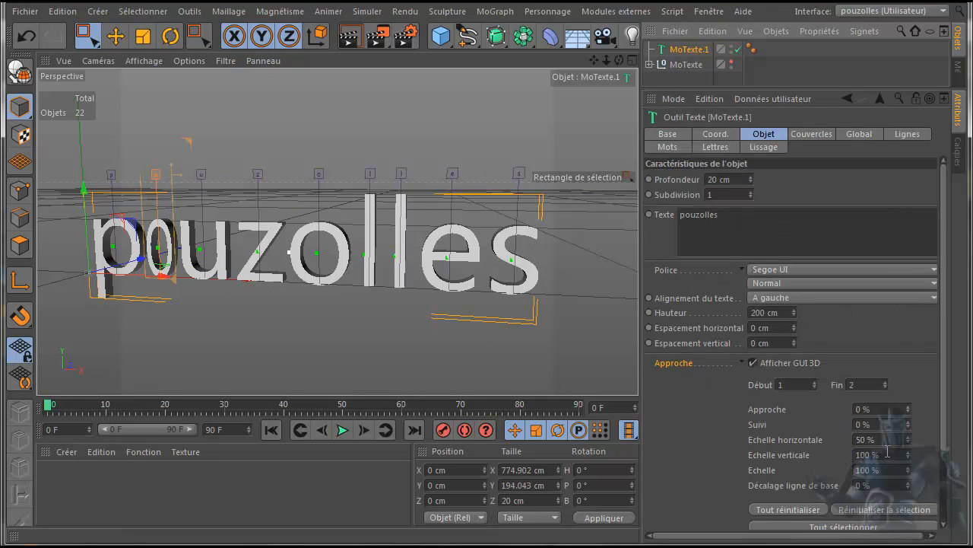
left_click_drag(886, 454, 847, 455)
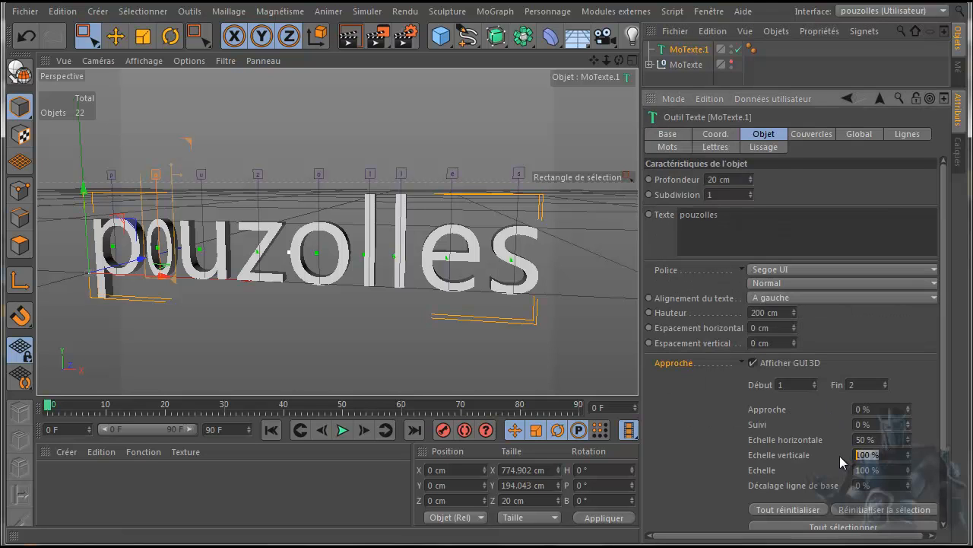
type("0")
left_click_drag(876, 454, 829, 452)
type("50")
key("Return")
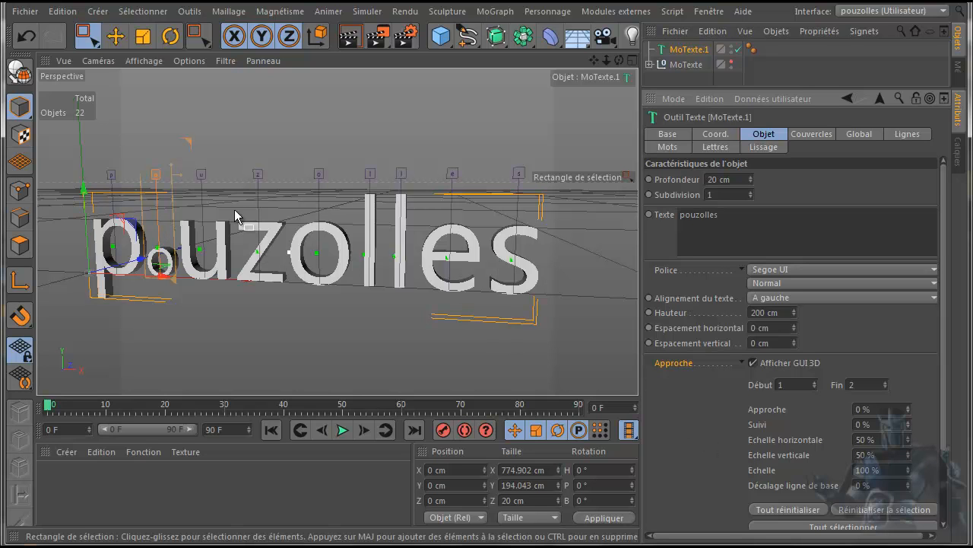
Select the letter "u" by its 3D handle and set its Echelle horizontale and Echelle verticale to 50 %
left_click(201, 175)
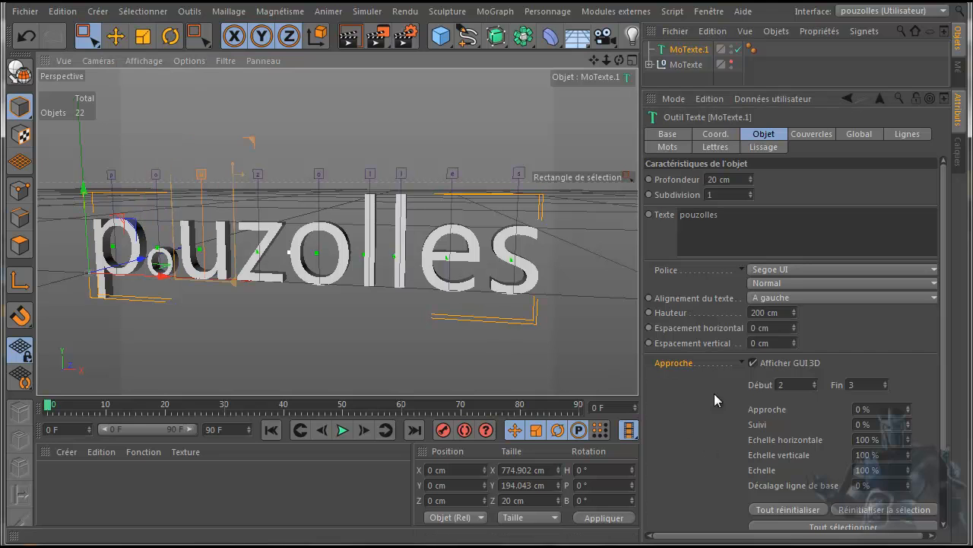
double_click(860, 439)
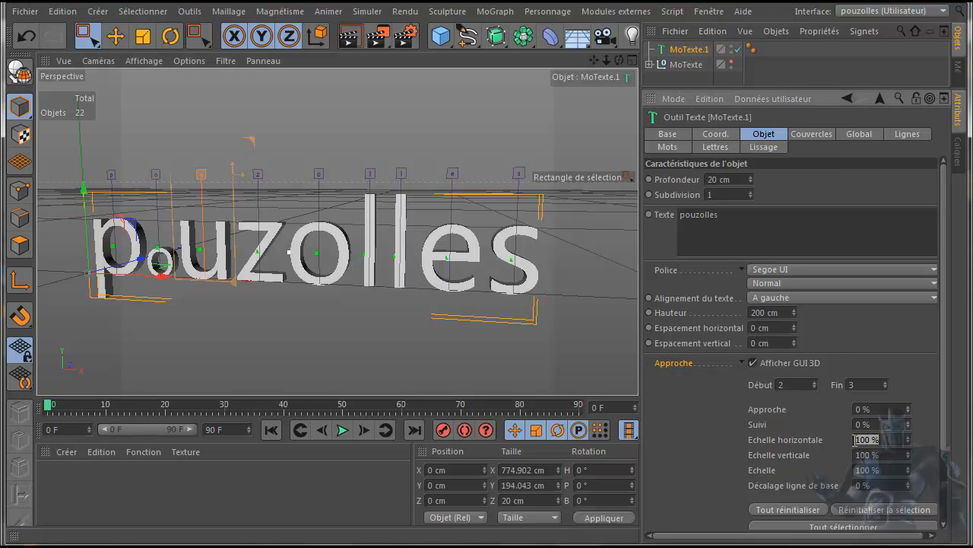
type("50")
key("Return")
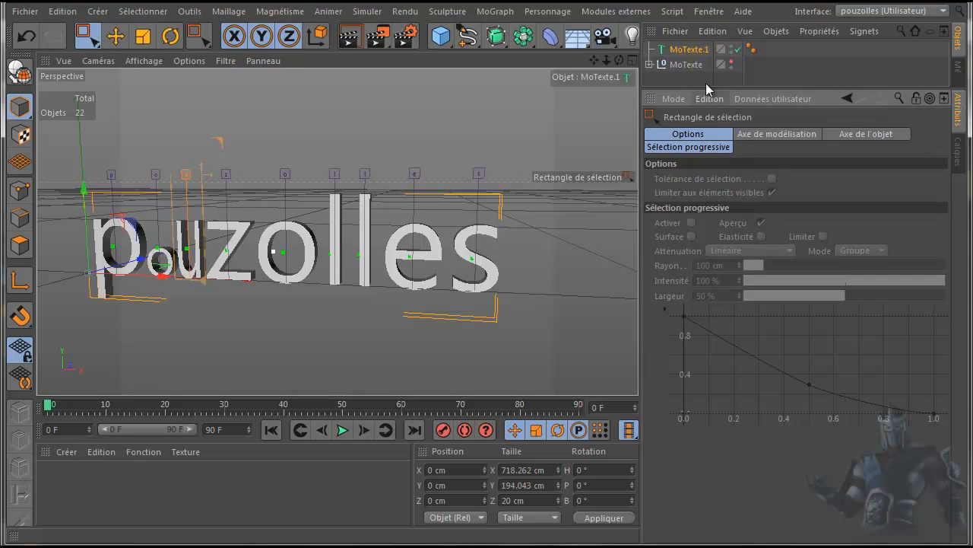
left_click(687, 51)
double_click(853, 455)
type("50")
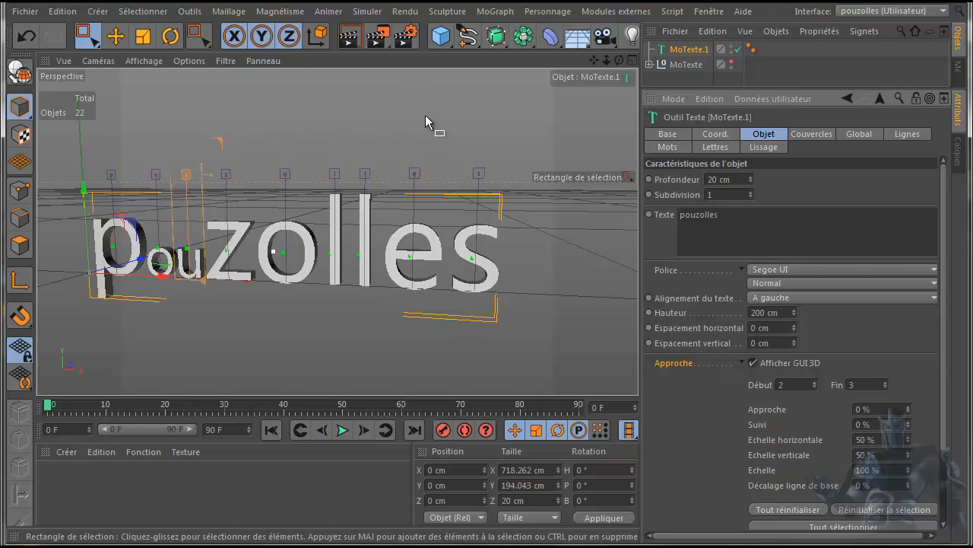
Raise the small "u" above the baseline with its 3D handle, to a Décalage ligne de base of about 276 %
left_click_drag(496, 298, 486, 299)
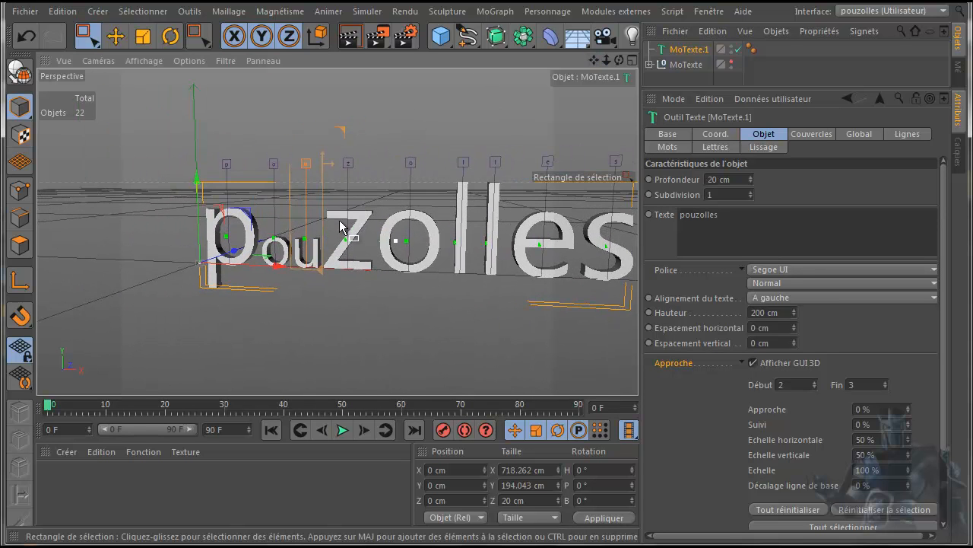
scroll(340, 226, "up", 3)
scroll(339, 220, "up", 2)
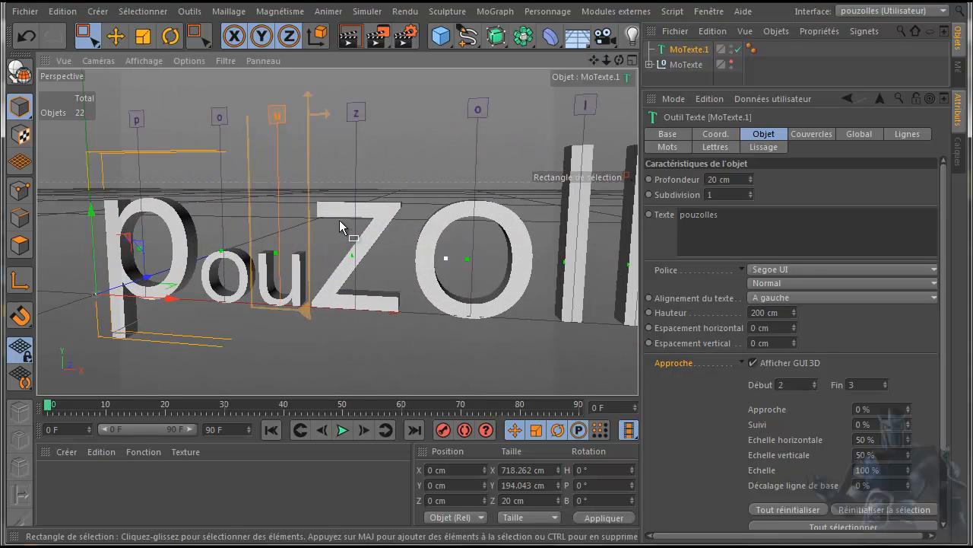
left_click_drag(307, 308, 312, 251)
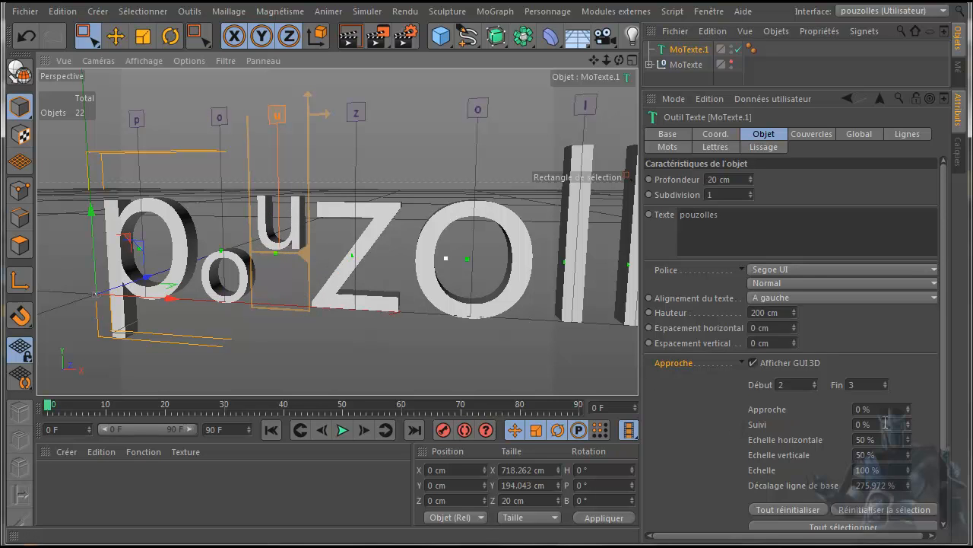
Set the Approche of the "u" to -100 %, and reduce it further to -300 % to place it above the small "o"
left_click(908, 407)
left_click(908, 408)
left_click_drag(908, 405, 838, 410)
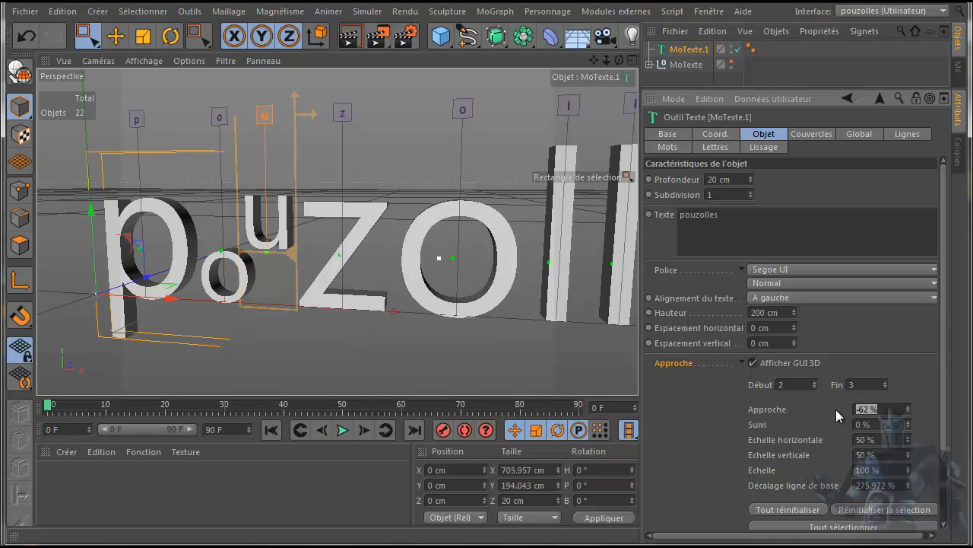
type("-100")
key("Return")
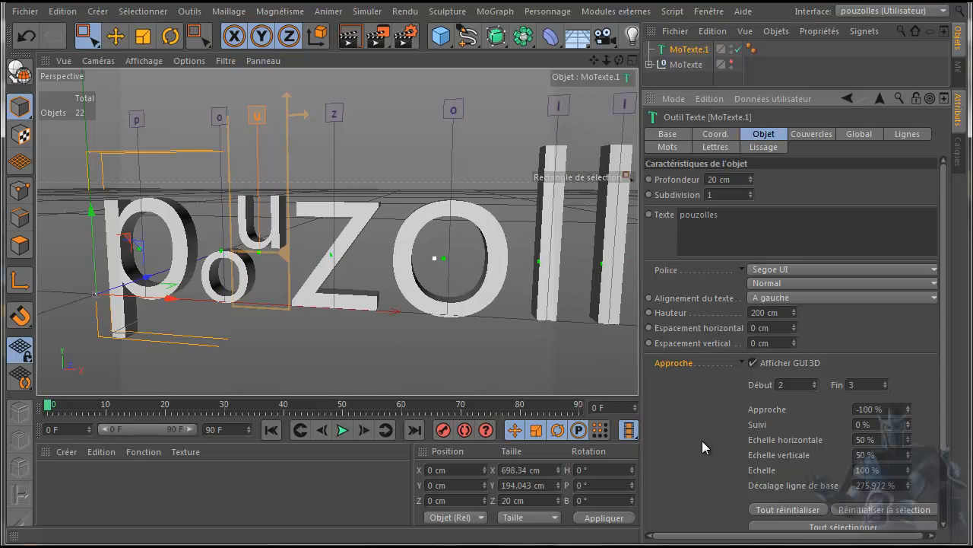
left_click_drag(887, 409, 836, 415)
type("-")
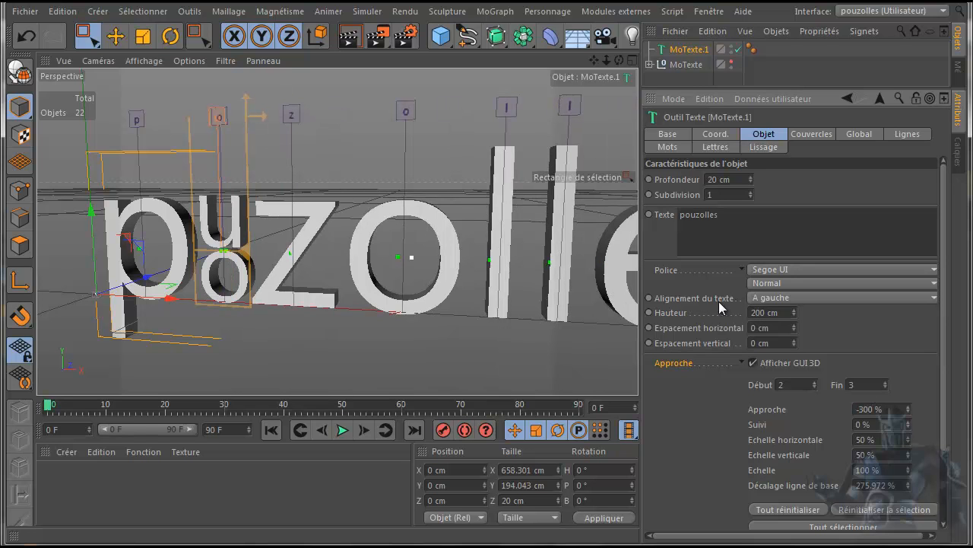
Try selecting the letters "z" through the first "l" as a range by their 3D handles, in both directions
scroll(581, 304, "down", 3)
left_click_drag(593, 60, 483, 302)
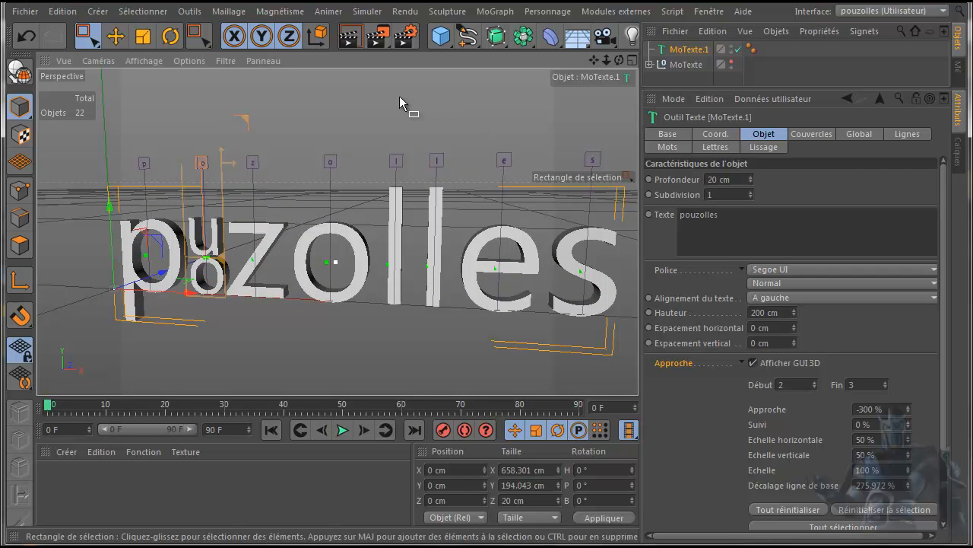
left_click(395, 161)
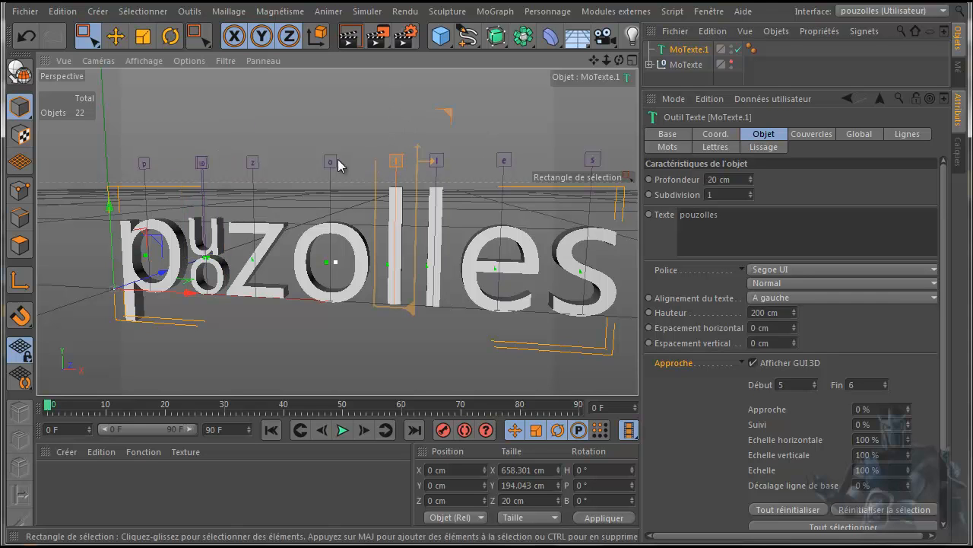
left_click(253, 161, "shift")
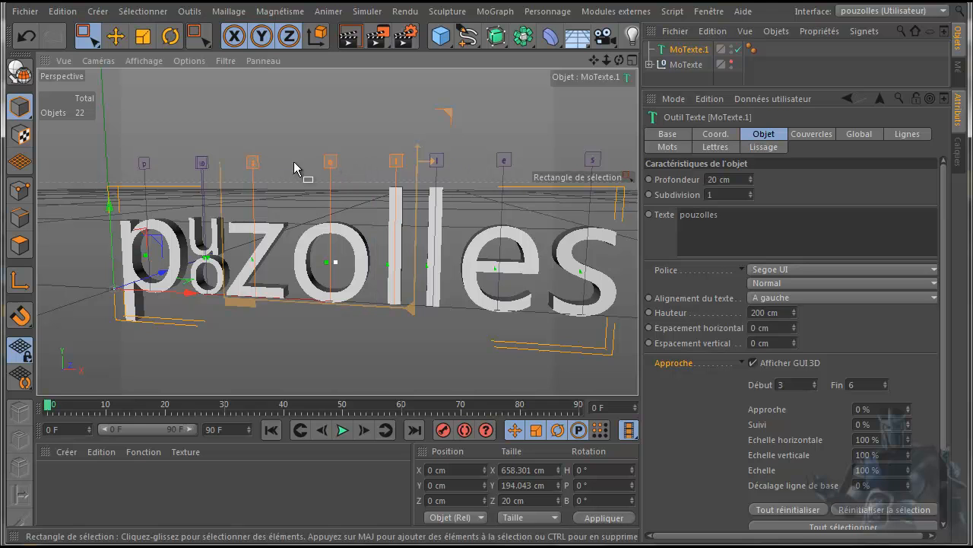
left_click(328, 162)
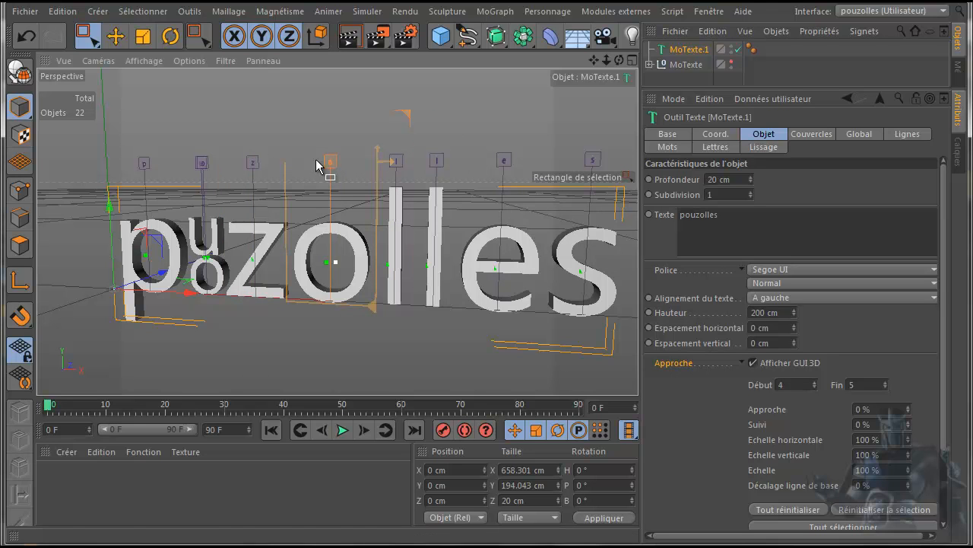
left_click(260, 162)
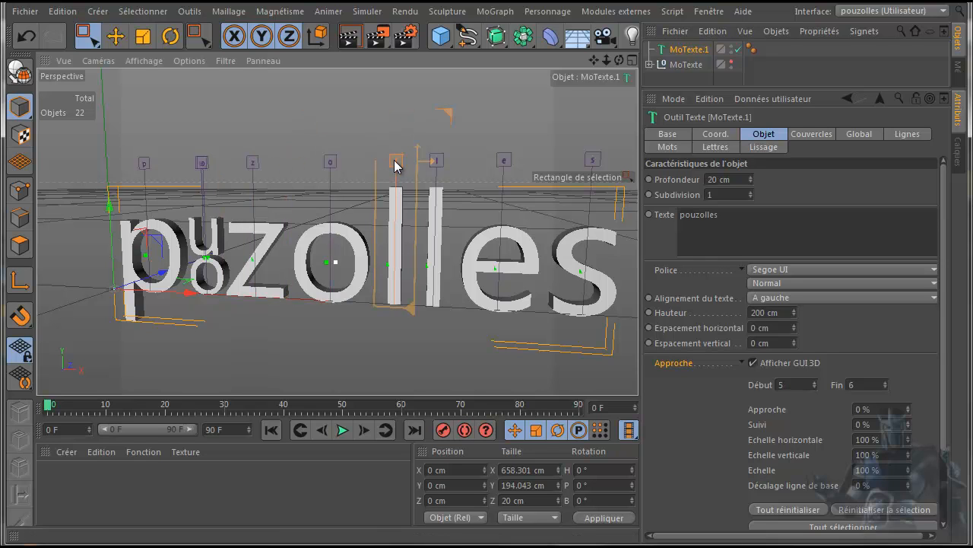
left_click(253, 163)
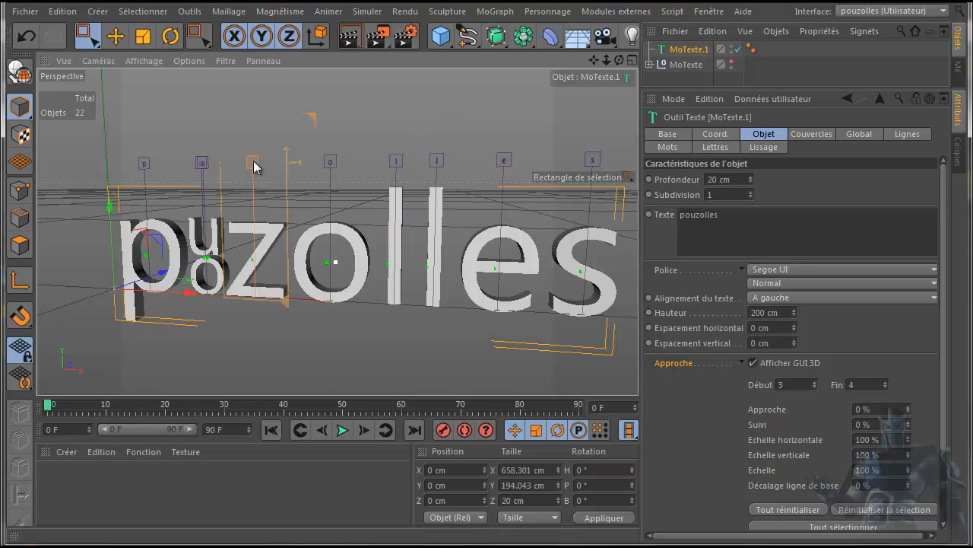
left_click(396, 161, "shift")
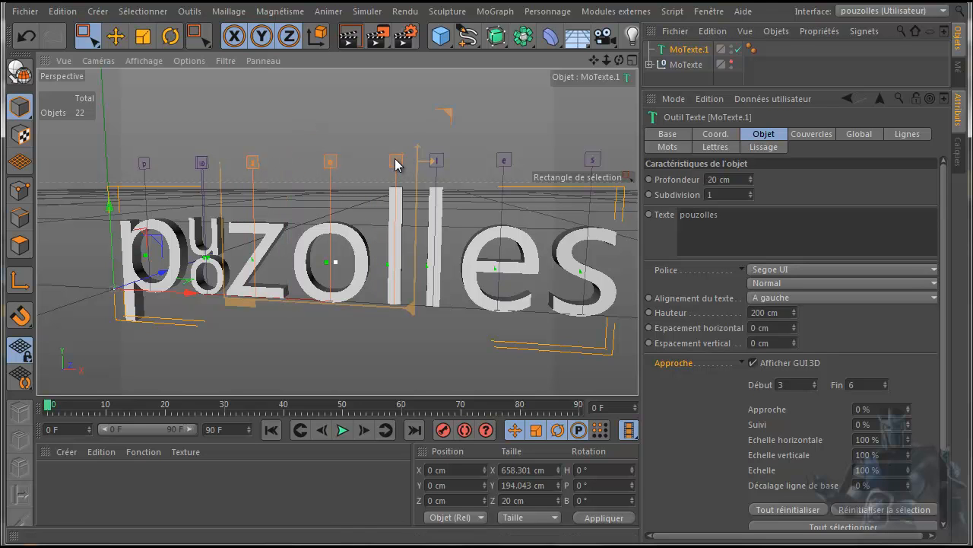
With the Move tool, select the range from "z" to the first "l" again, and reduce the selection to the second "o" alone
left_click(116, 36)
left_click(331, 162)
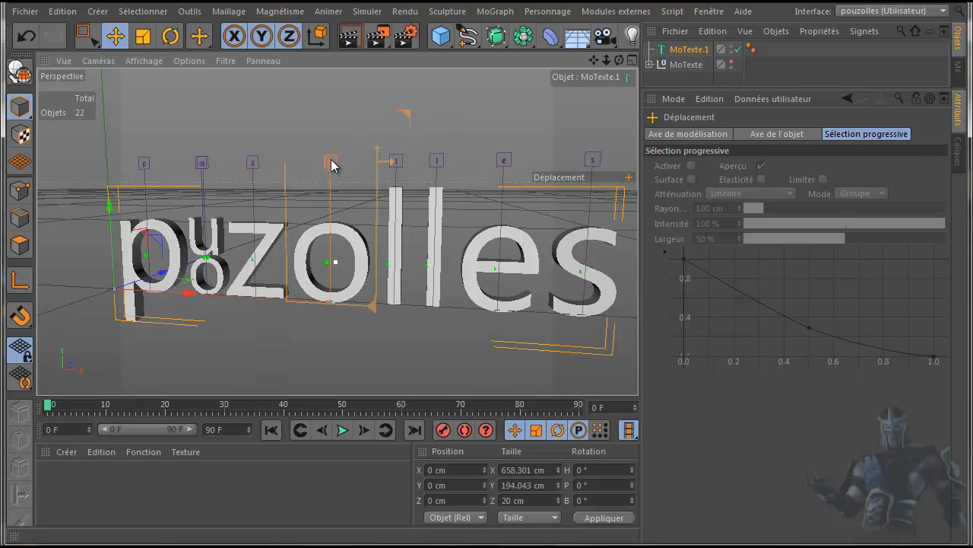
left_click(252, 164)
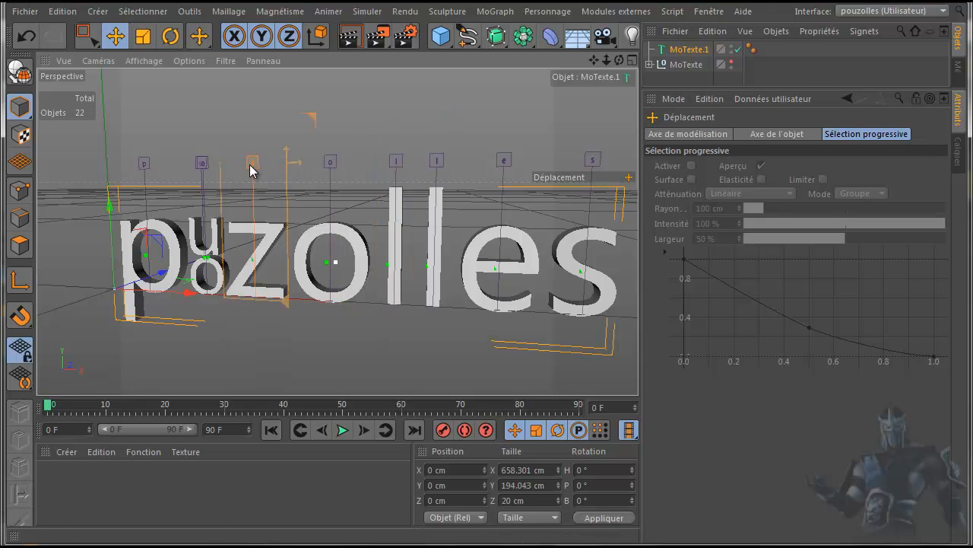
left_click(397, 162, "shift")
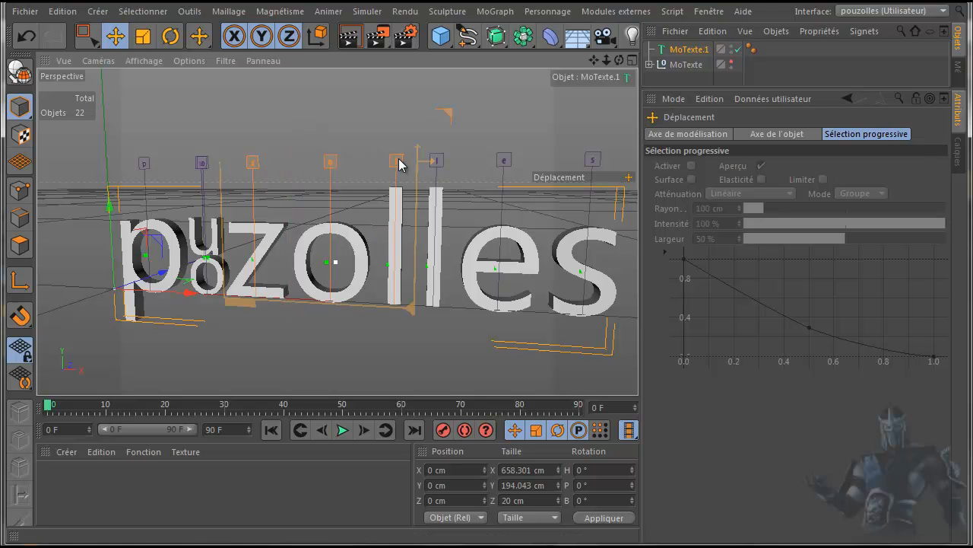
left_click(330, 162)
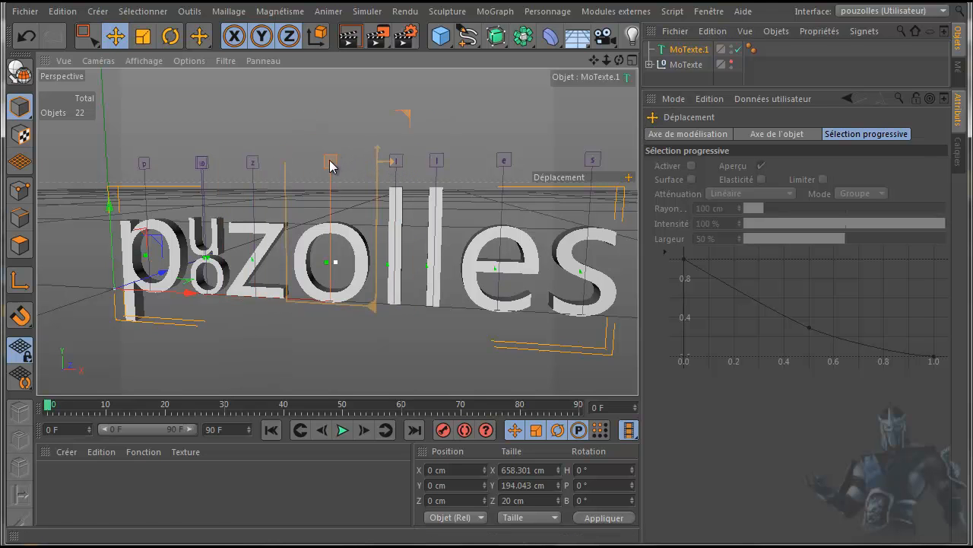
Select "z" and the second "o" with Début 3 and Fin 5, and enlarge them to about 153 % using the 3D scale handle
left_click(689, 50)
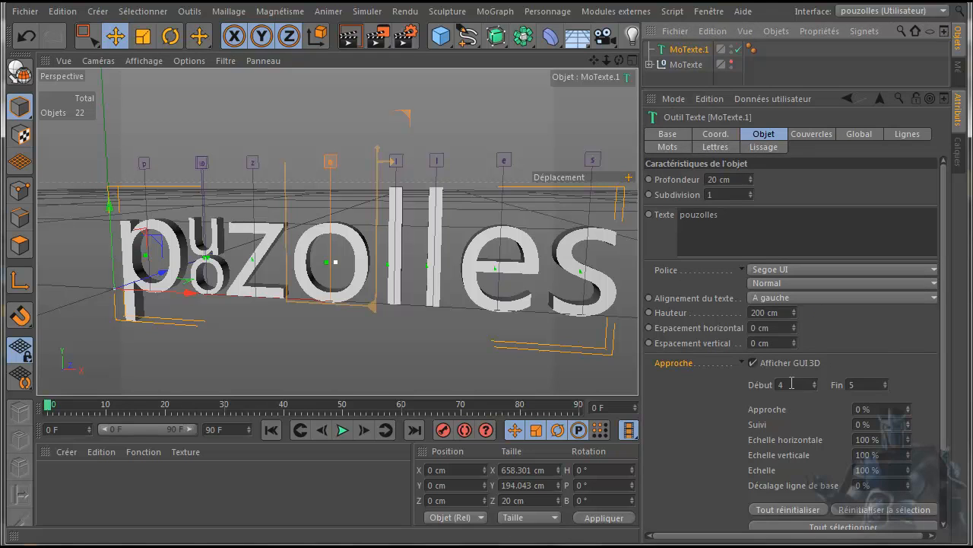
left_click(253, 162)
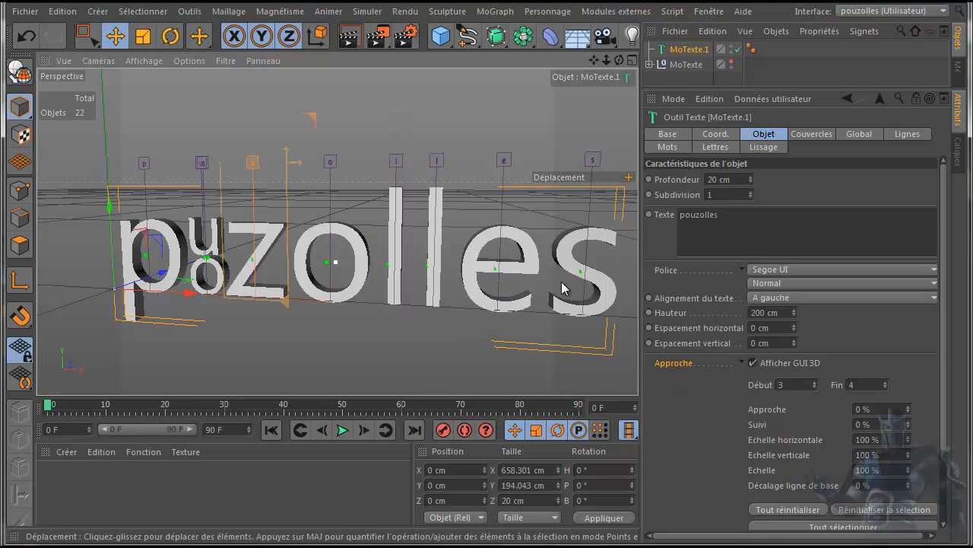
left_click(798, 383)
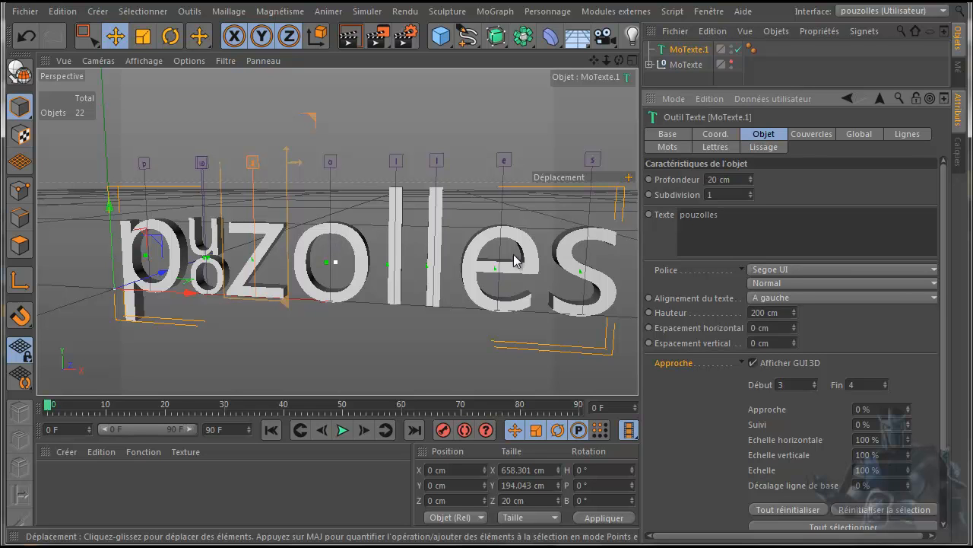
type("5")
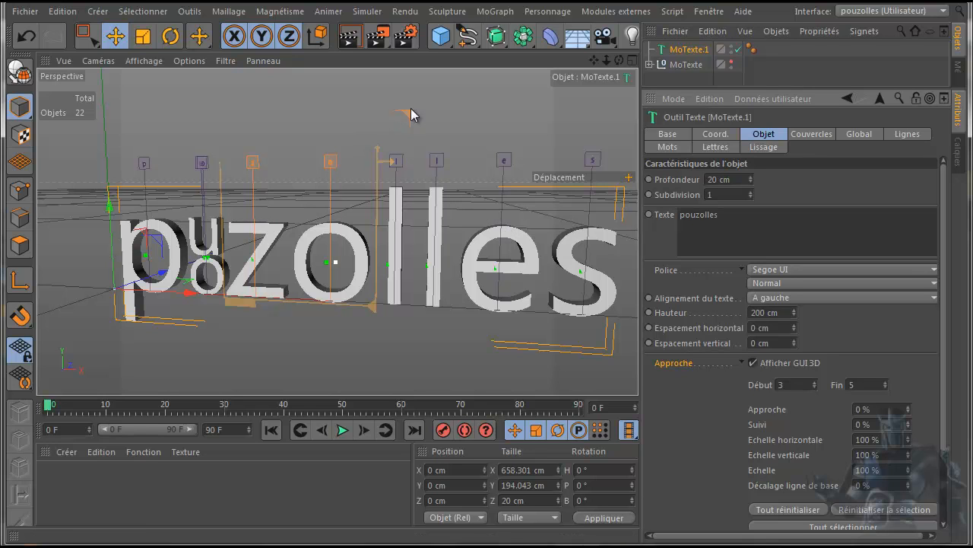
left_click_drag(400, 111, 488, 297)
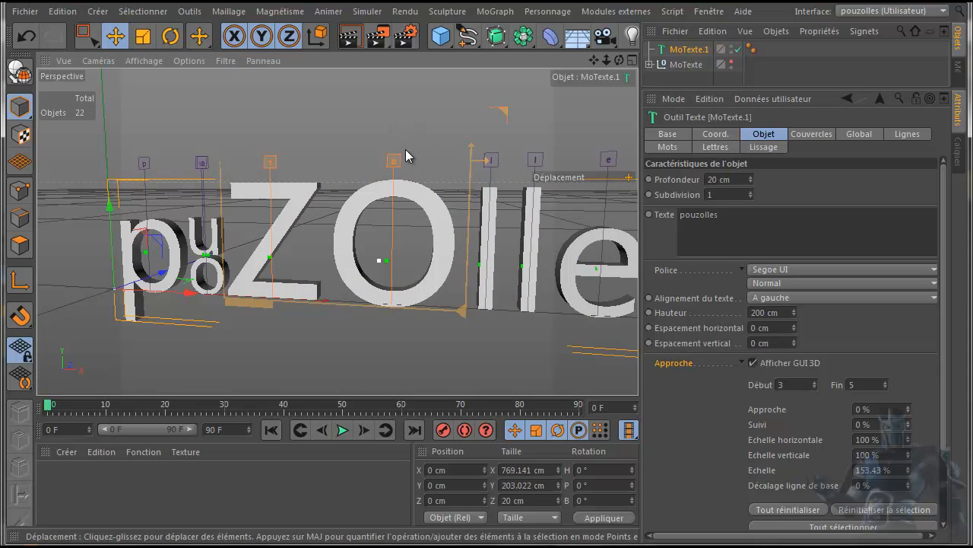
Narrow the "z" and second "o" to about 40 %, and scale both "l" letters to about 40 % vertically and 60 % horizontally
left_click_drag(487, 160, 384, 162)
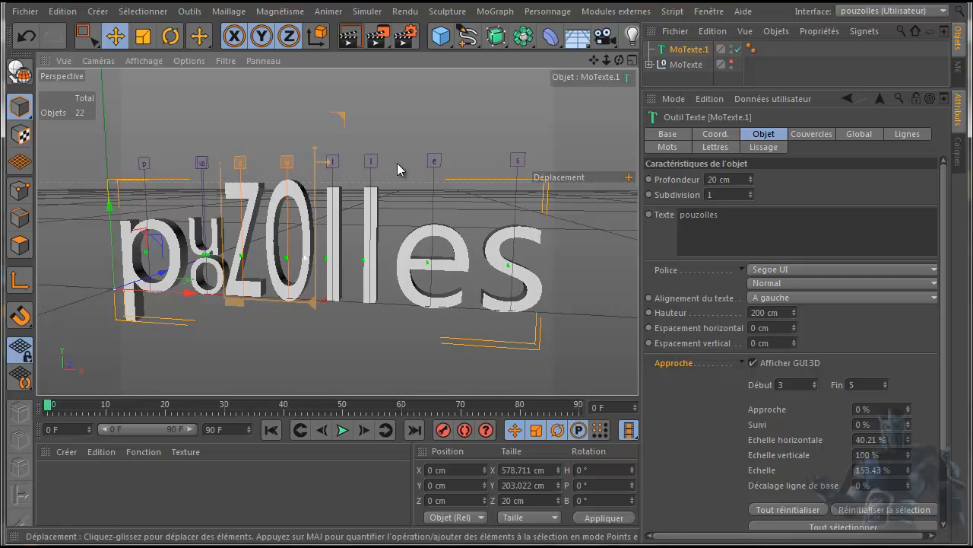
left_click(371, 162)
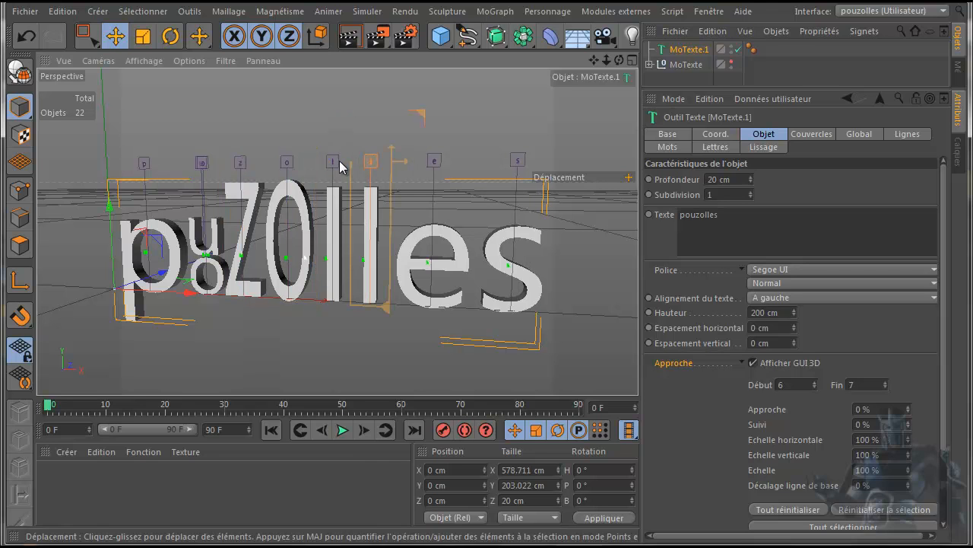
left_click(332, 163, "shift")
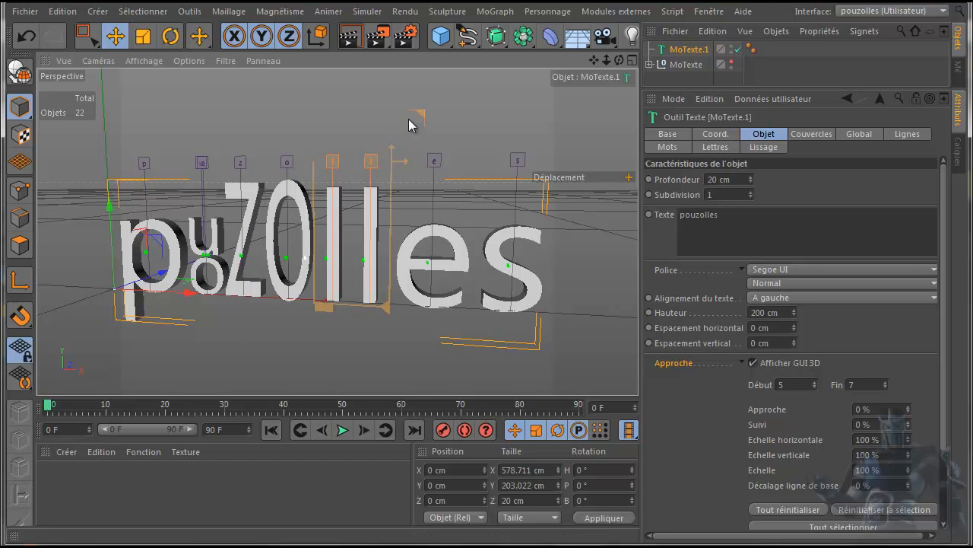
left_click_drag(390, 149, 389, 197)
left_click_drag(417, 167, 343, 164)
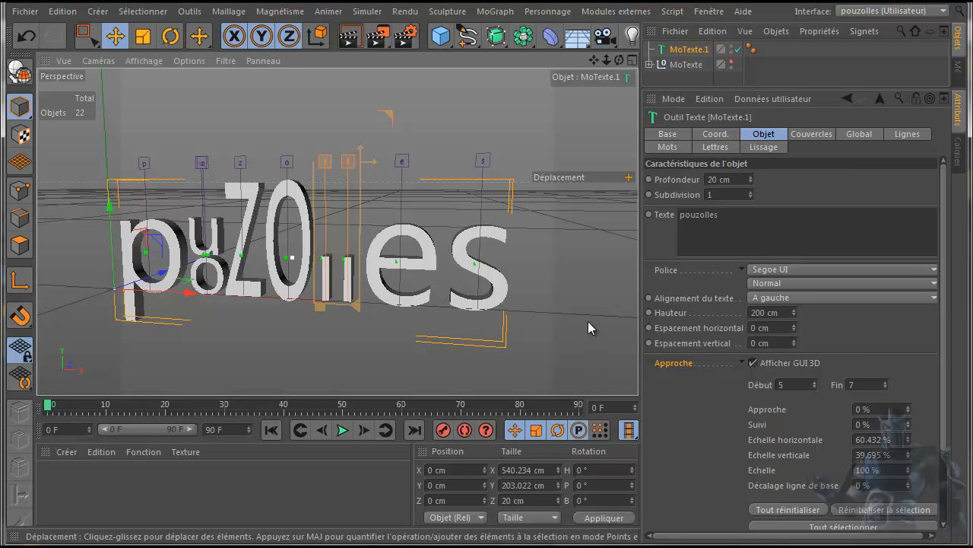
Reset the kerning of all letters, and undo both that reset and the last horizontal scaling of the two "l" letters
left_click(774, 510)
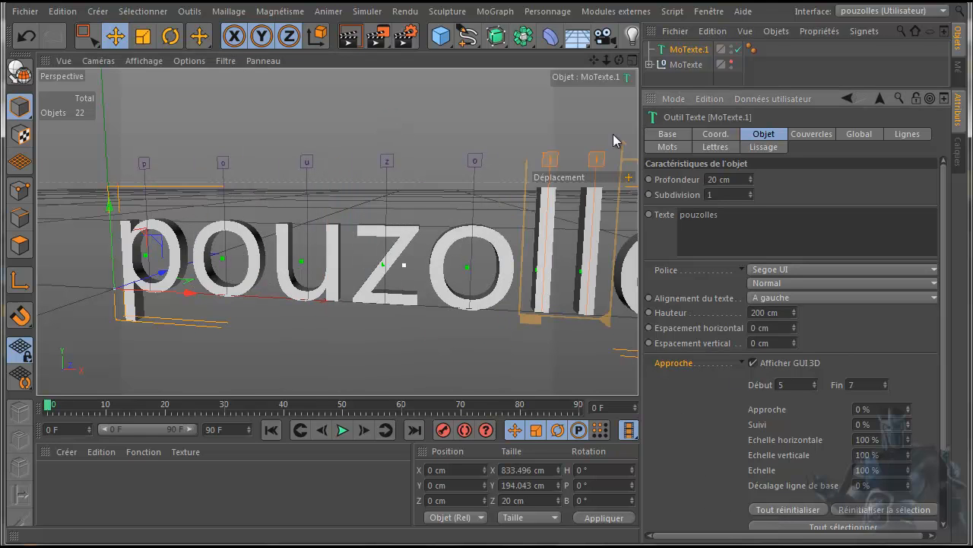
left_click(22, 40)
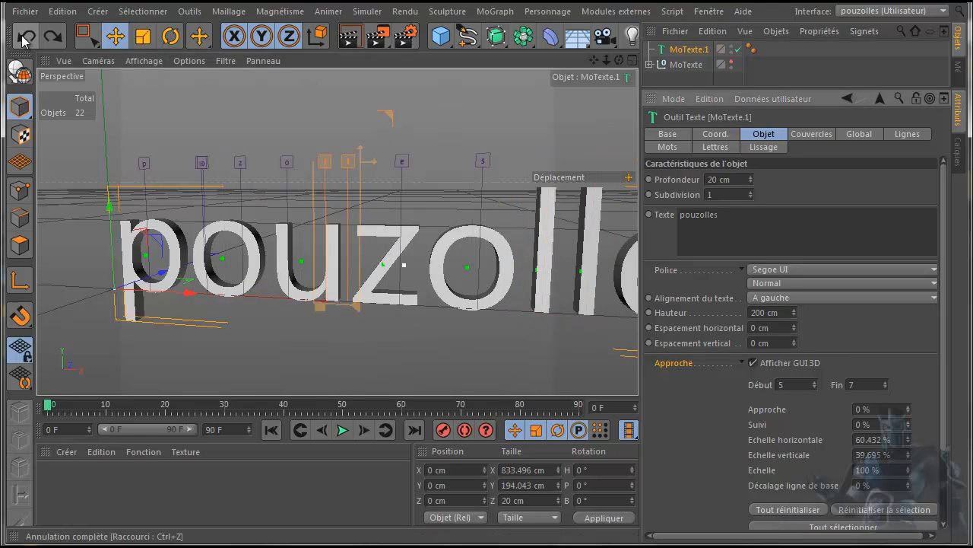
left_click(23, 40)
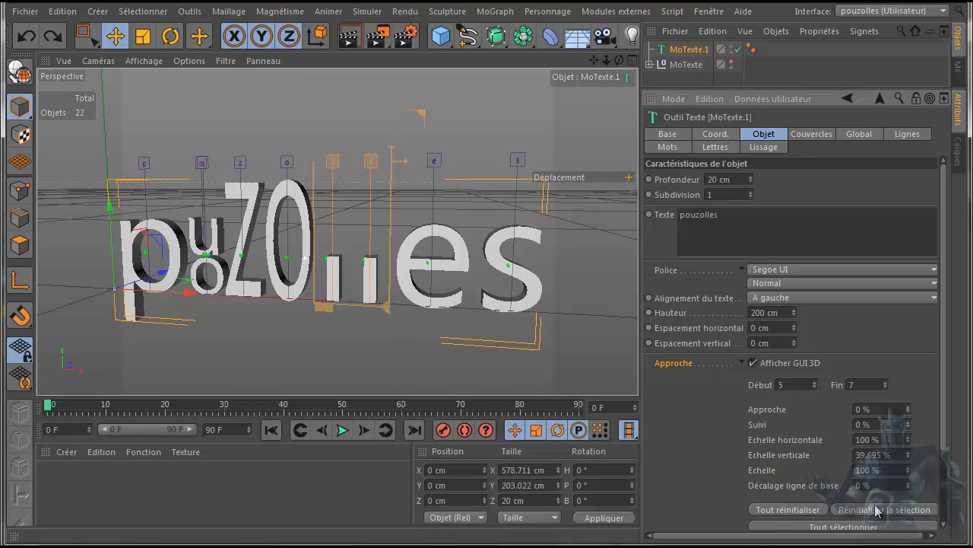
Reset the kerning values of the second "l" alone, and select all letters and reset the whole selection
left_click(372, 160)
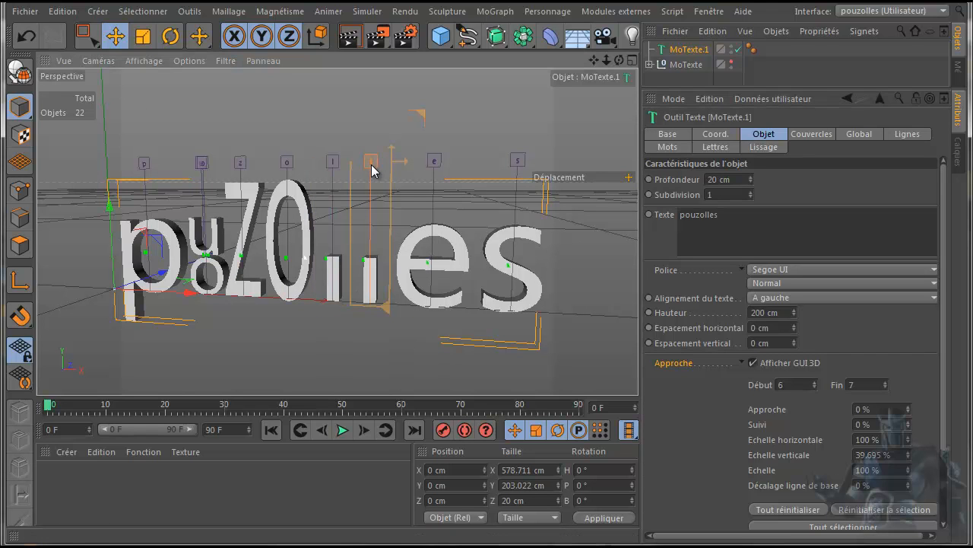
left_click(869, 510)
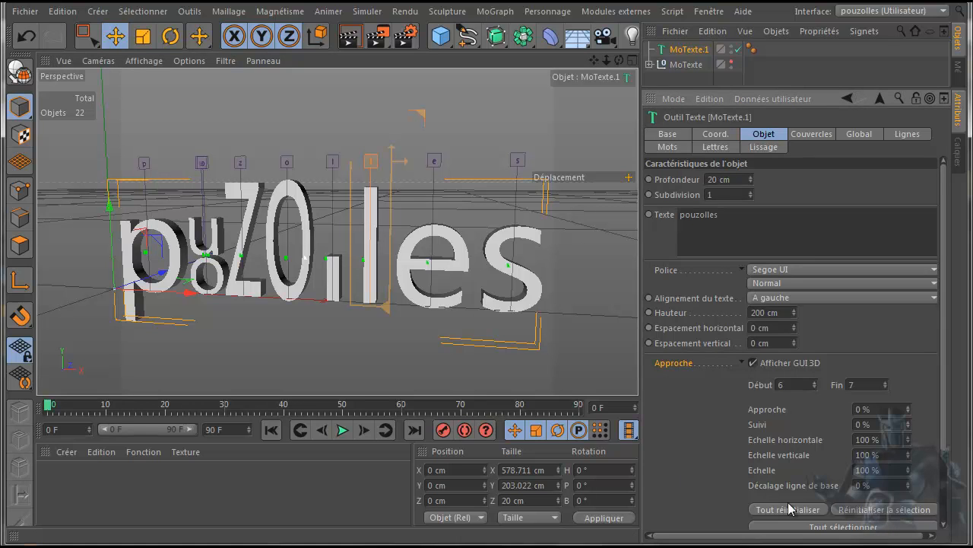
left_click(837, 527)
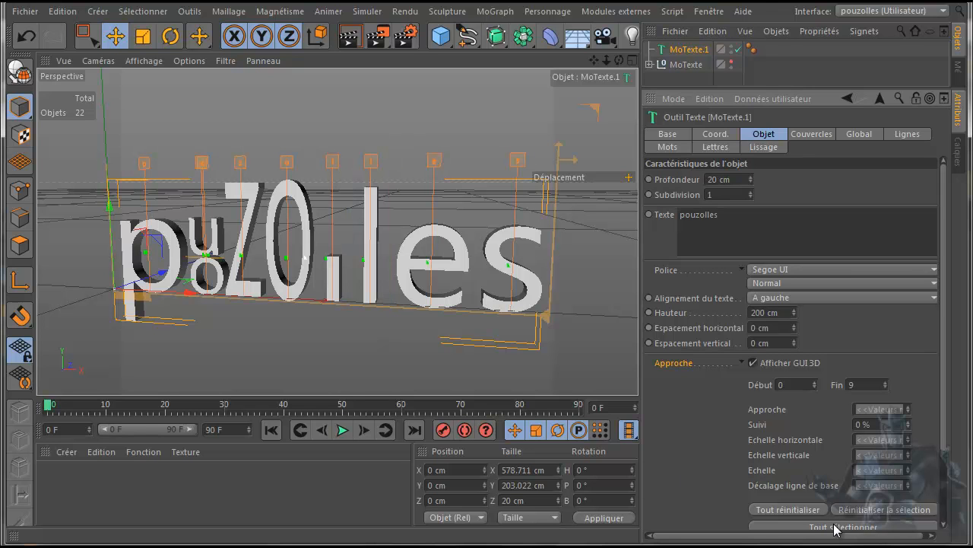
left_click(866, 511)
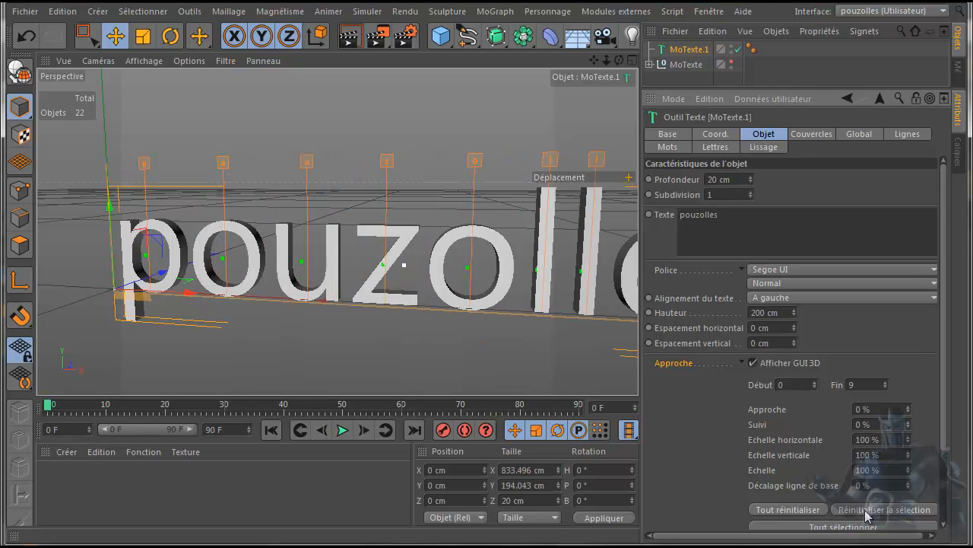
Tighten the tracking of all letters to about -91 % with the 3D handle, and set Suivi to 100 %
scroll(404, 274, "down", 2)
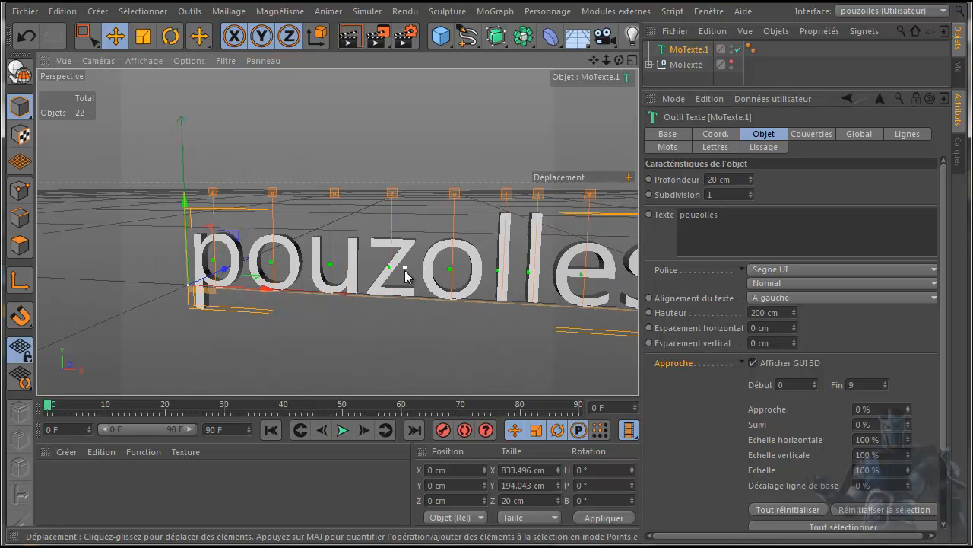
scroll(404, 274, "down", 2)
left_click_drag(594, 60, 486, 299)
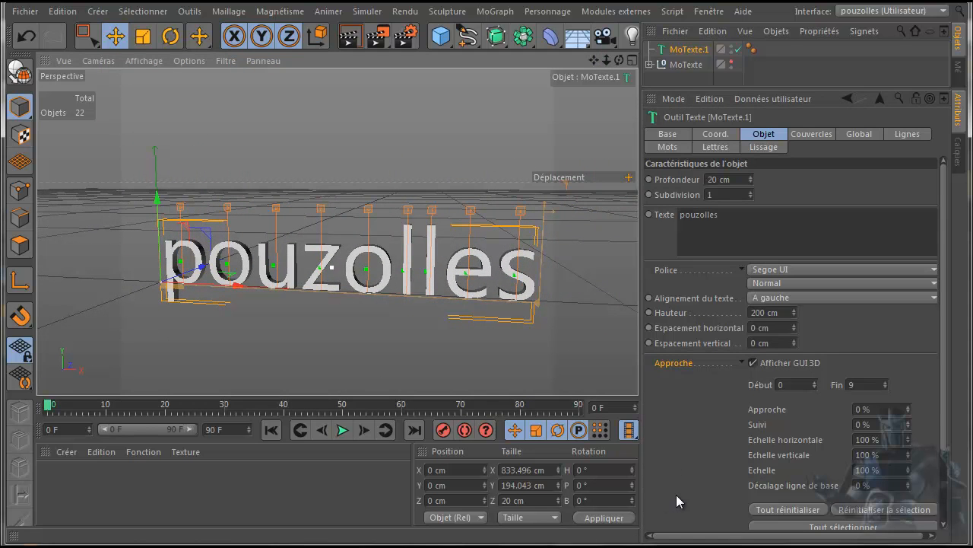
scroll(679, 493, "down", 3)
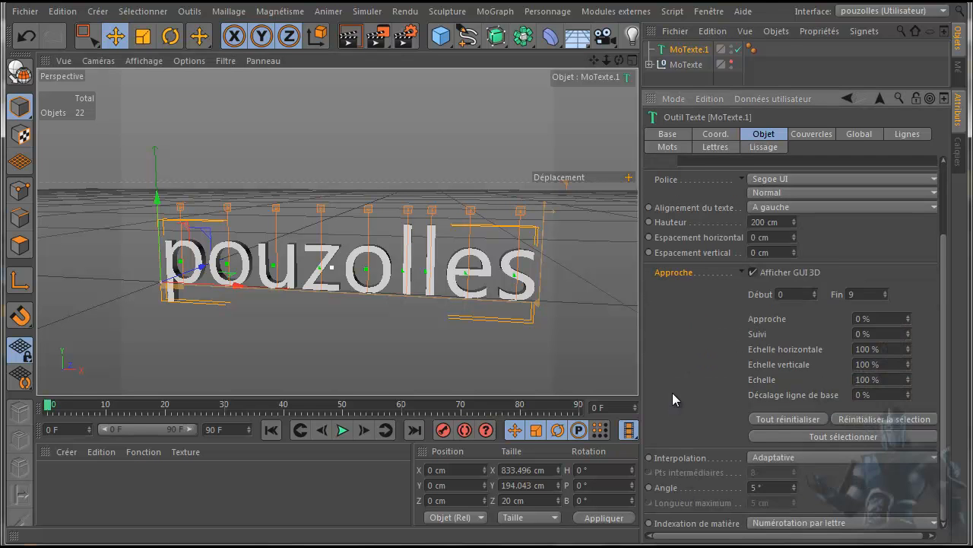
scroll(693, 397, "up", 3)
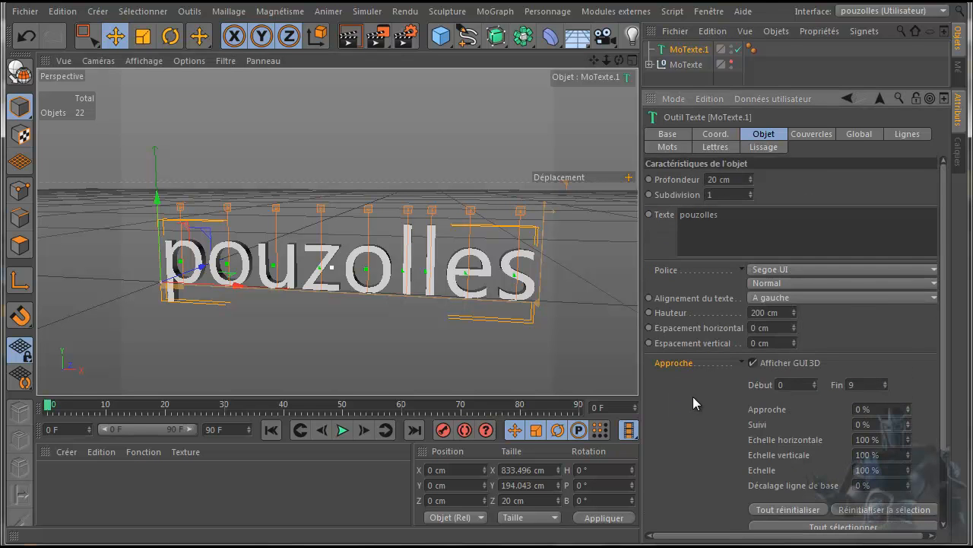
scroll(693, 396, "down", 3)
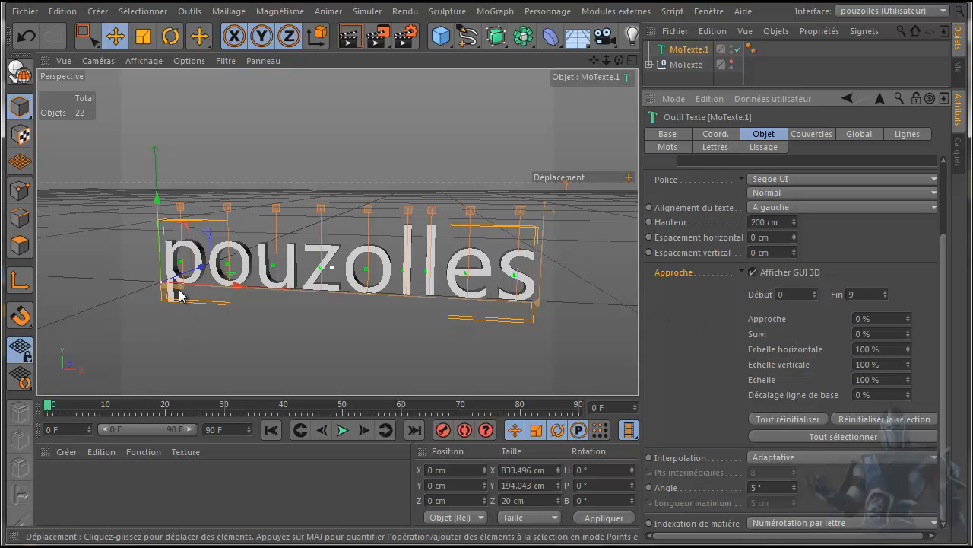
mouse_move(179, 288)
left_mouse_down()
mouse_move(206, 290)
mouse_move(162, 289)
left_mouse_up()
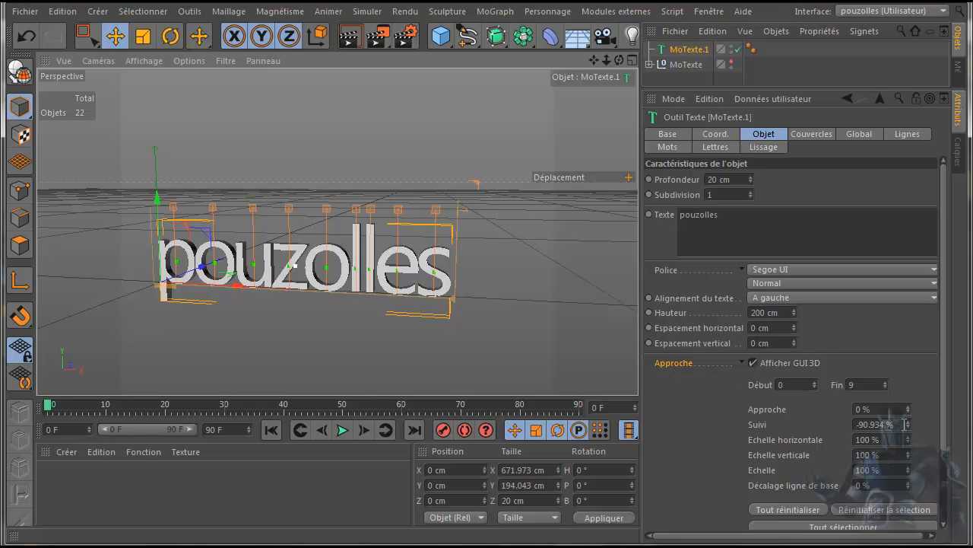
left_click_drag(905, 424, 846, 424)
type("100")
Set the Approche of all letters to -225 % and increase their Suivi to 191 %
left_click(887, 409)
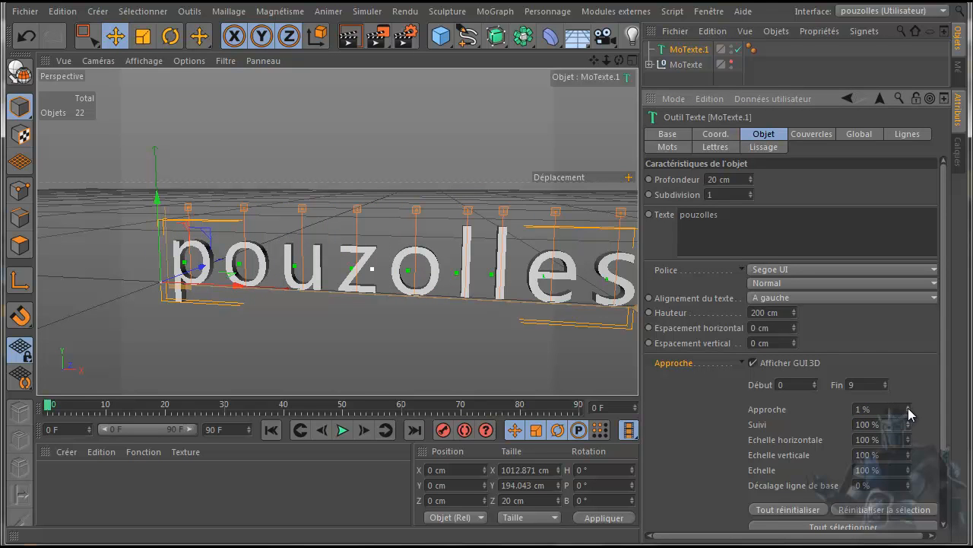
mouse_move(908, 407)
left_mouse_down()
mouse_move(934, 387)
mouse_move(836, 437)
mouse_move(790, 483)
mouse_move(886, 445)
mouse_move(827, 528)
mouse_move(910, 411)
left_mouse_up()
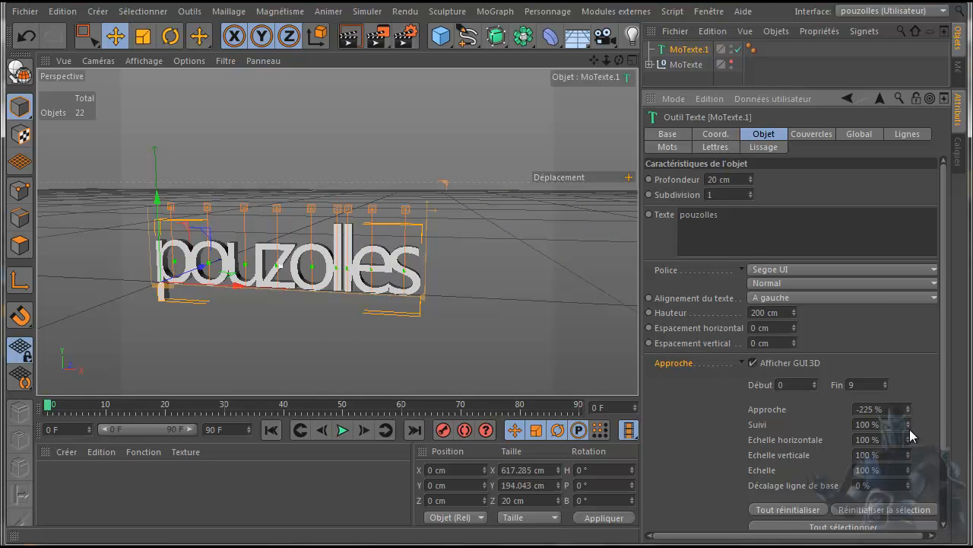
left_click_drag(910, 423, 938, 388)
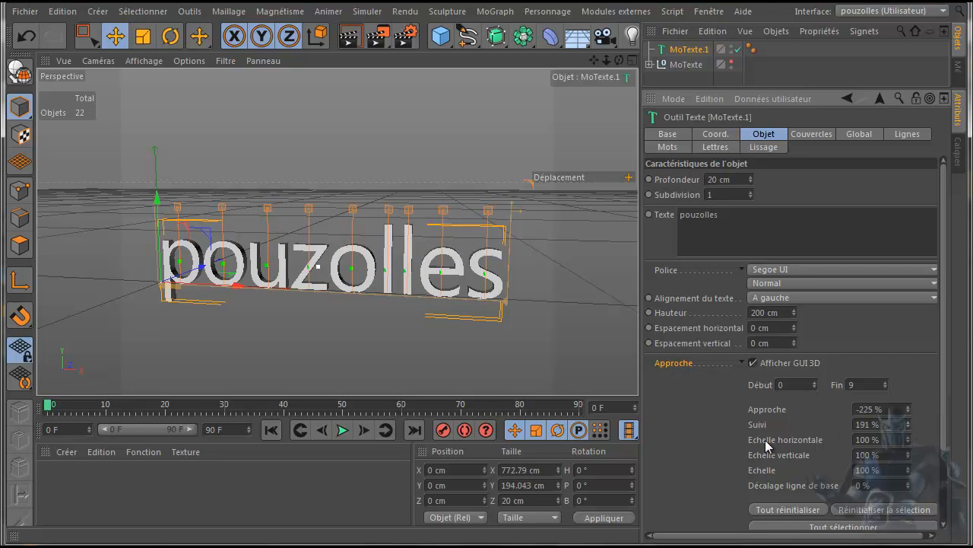